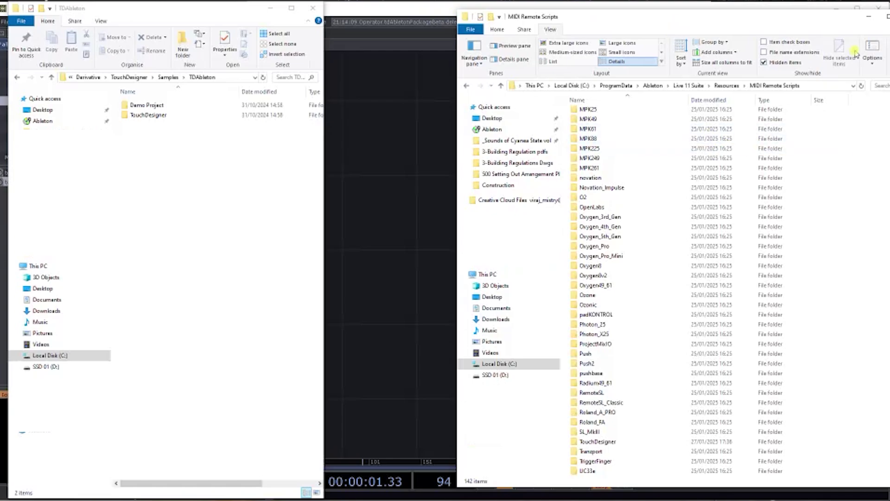
# Step: Browse TouchDesigner's sample files from the program and locate the TDAbleton and TDAbletonBeta folders
pyautogui.moveTo(810, 16); pyautogui.dragTo(788, 9)
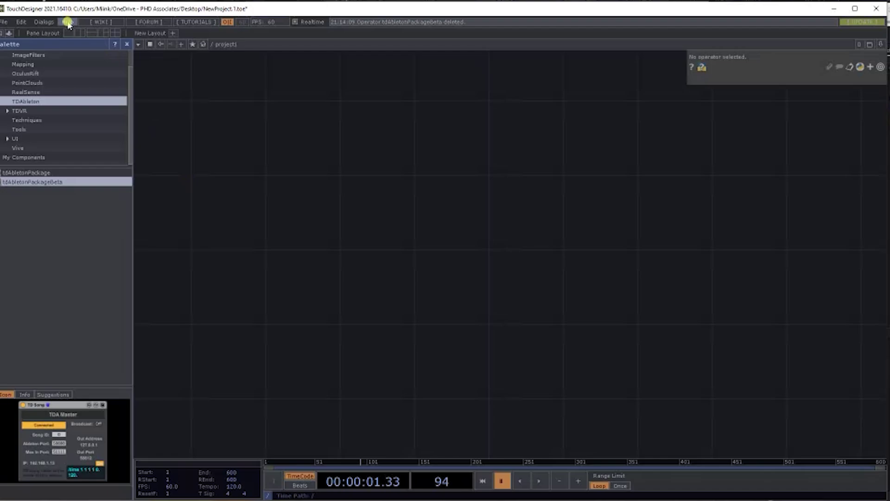
pyautogui.click(68, 23)
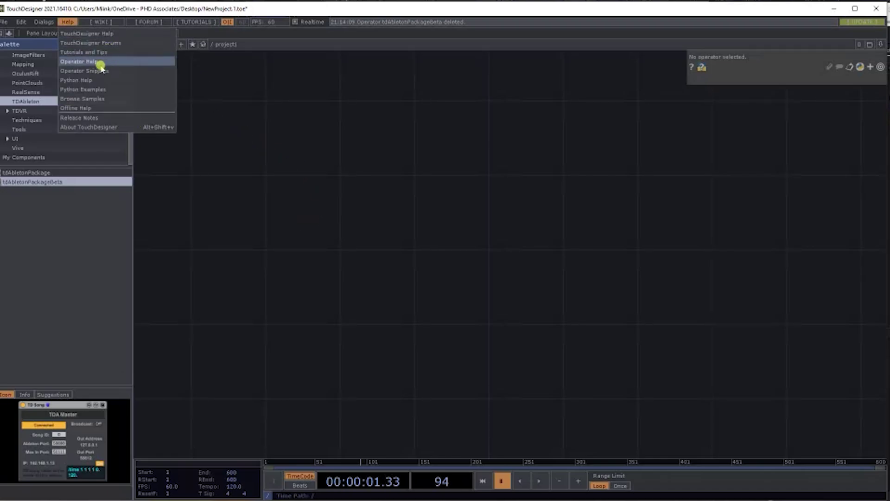
pyautogui.click(84, 99)
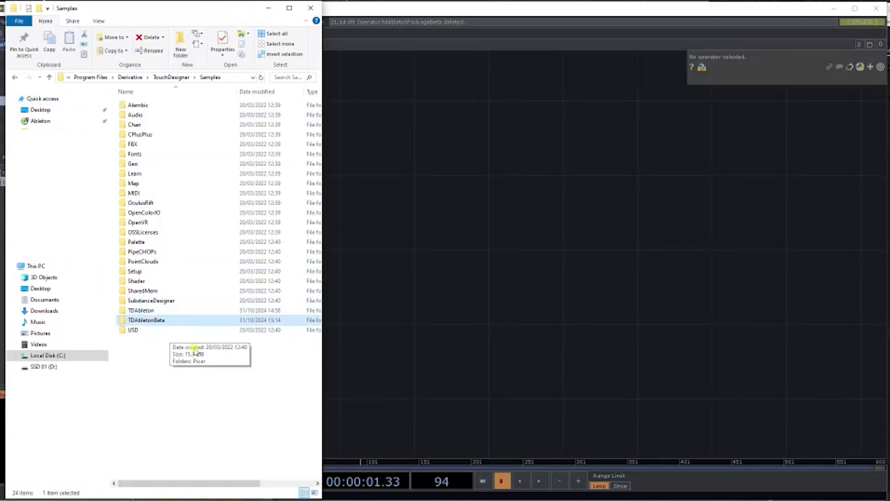
pyautogui.click(246, 410)
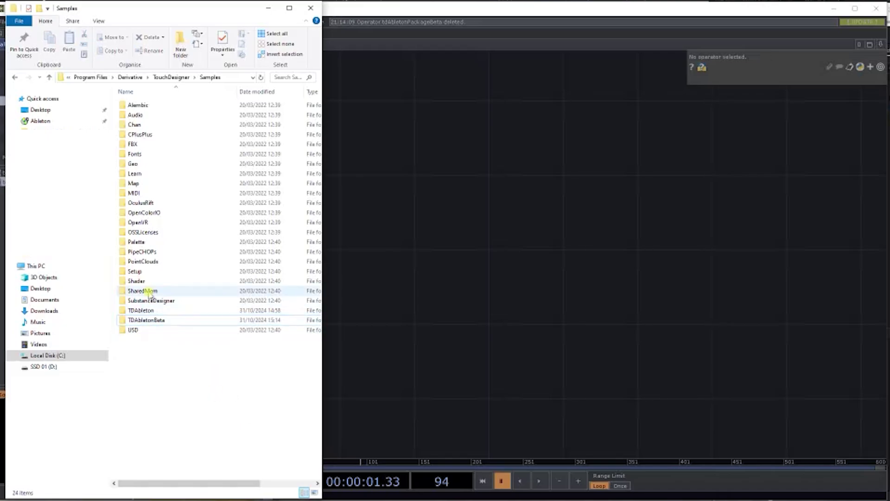
pyautogui.click(147, 320)
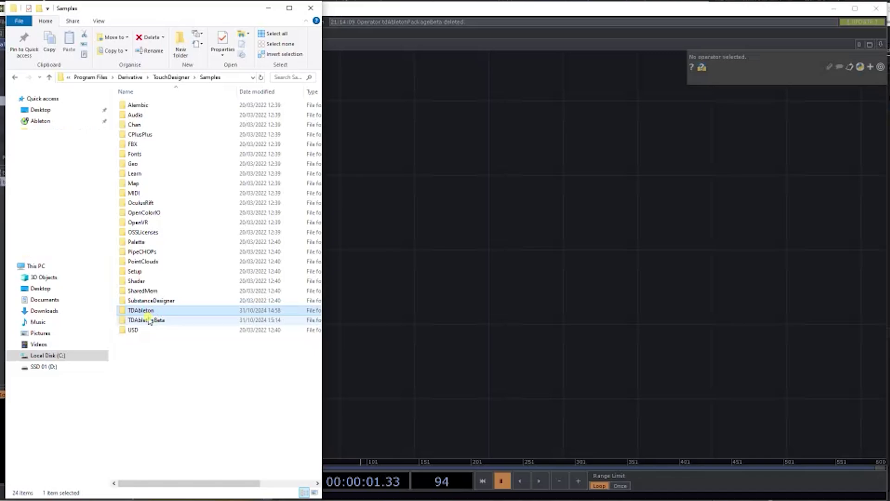
# Step: Switch to the web browser and read the Derivative forum thread about the TD Ableton 2.0 direct download link
pyautogui.click(1, 133)
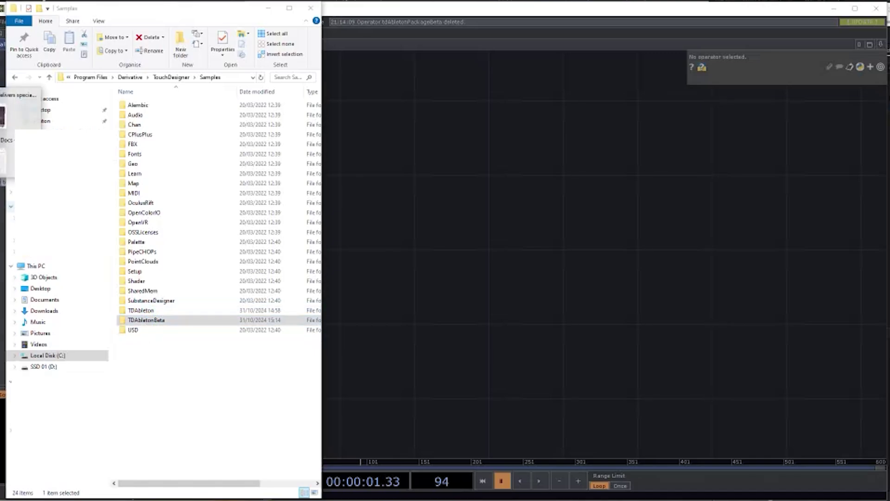
pyautogui.click(5, 118)
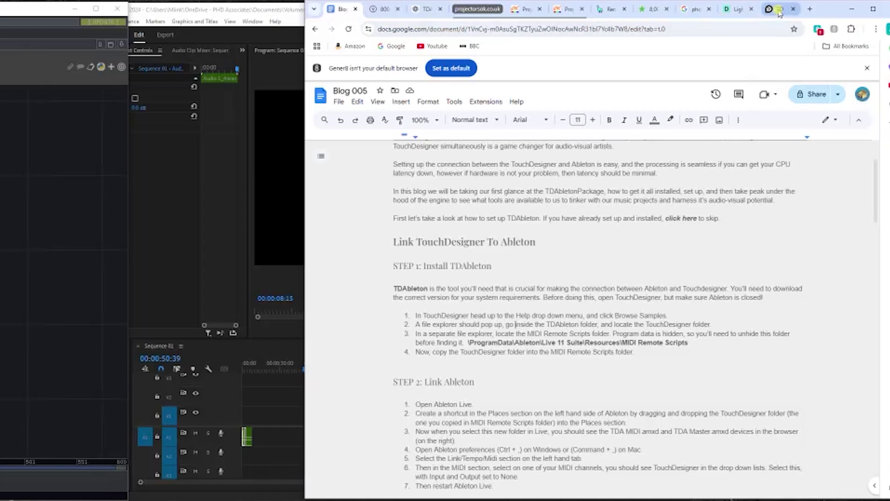
pyautogui.click(778, 9)
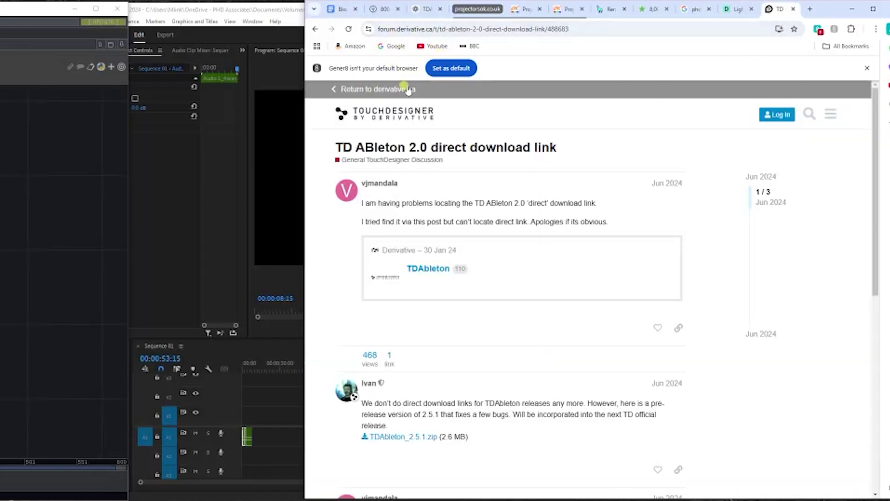
pyautogui.scroll(-1, 589, 237)
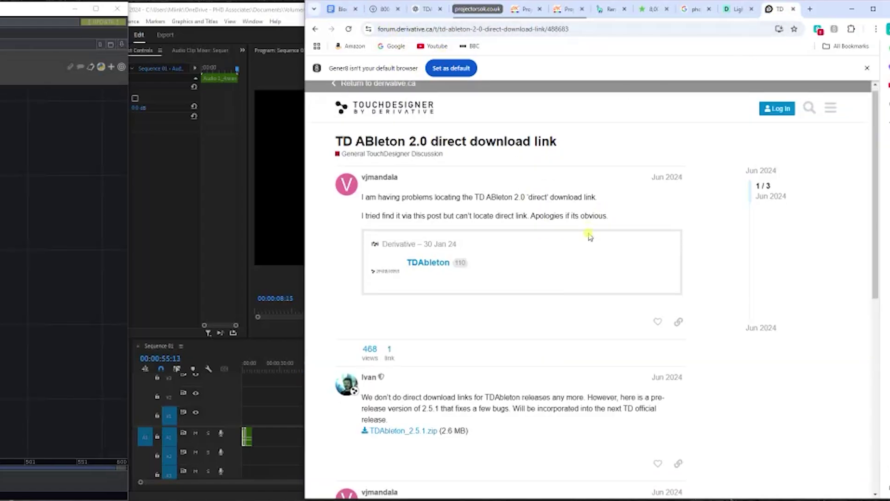
pyautogui.scroll(-1, 587, 238)
pyautogui.scroll(2, 533, 194)
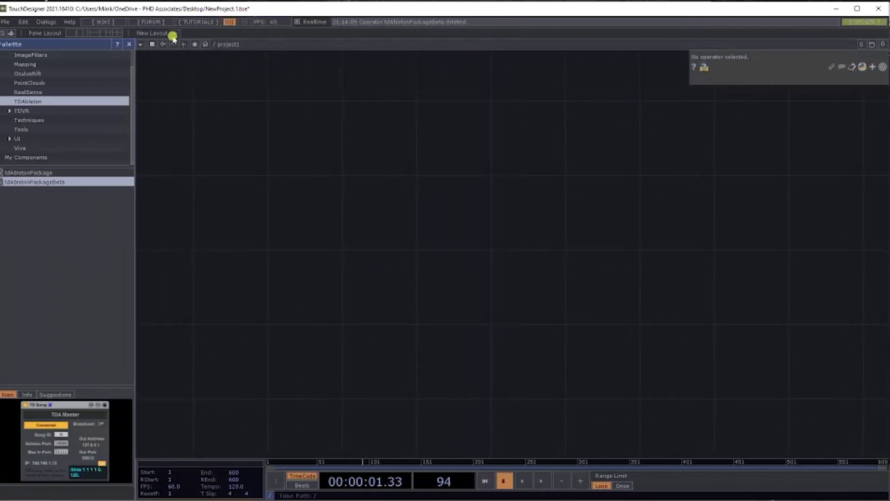
# Step: Browse TouchDesigner's samples again, close the unrelated RecForth folder window and bring up the Samples folder
pyautogui.click(70, 22)
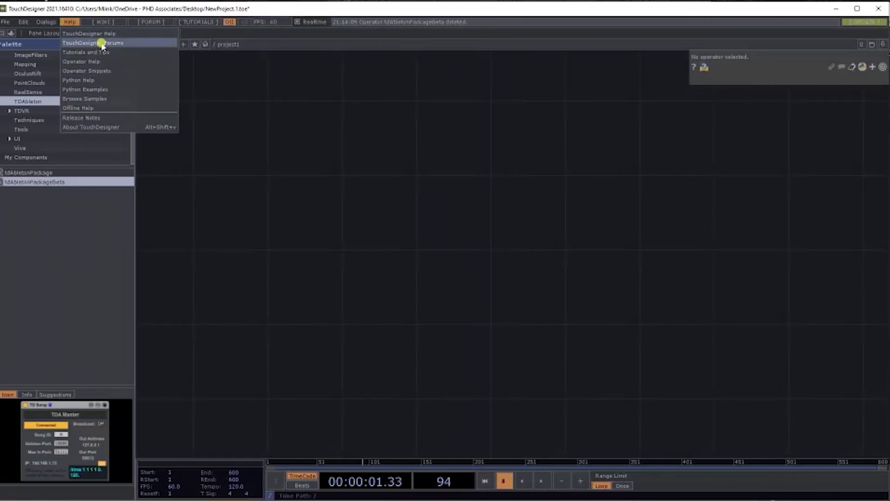
pyautogui.click(94, 99)
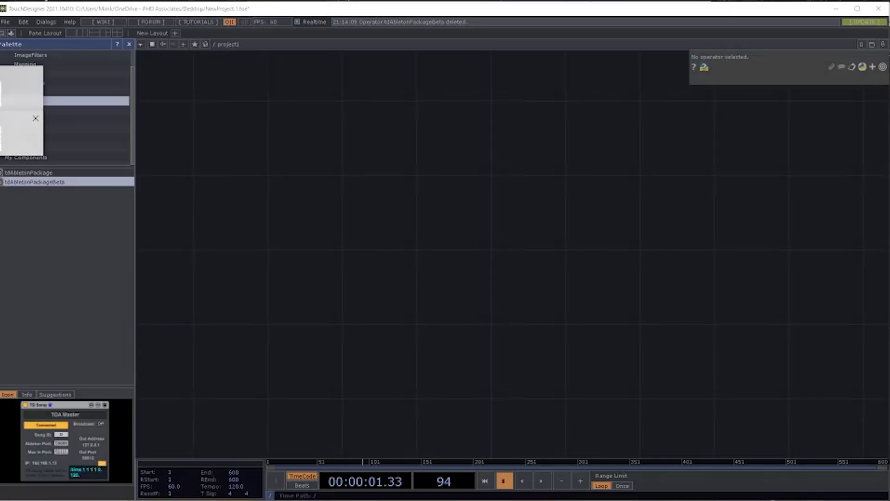
pyautogui.click(22, 88)
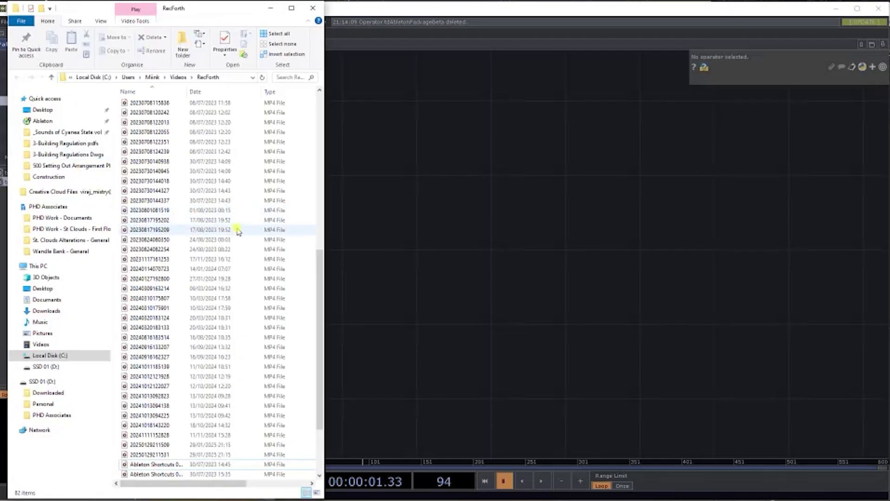
pyautogui.click(312, 8)
pyautogui.click(2, 116)
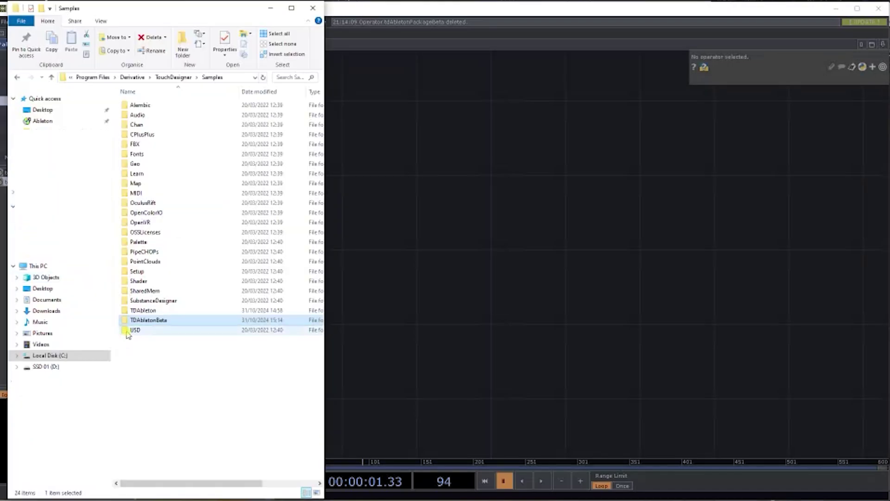
pyautogui.click(182, 372)
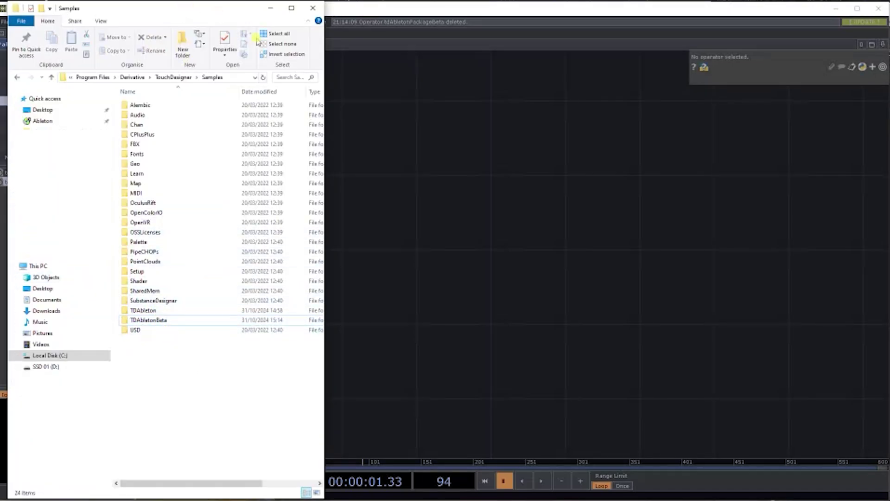
pyautogui.hotkey('alt', 'Tab')
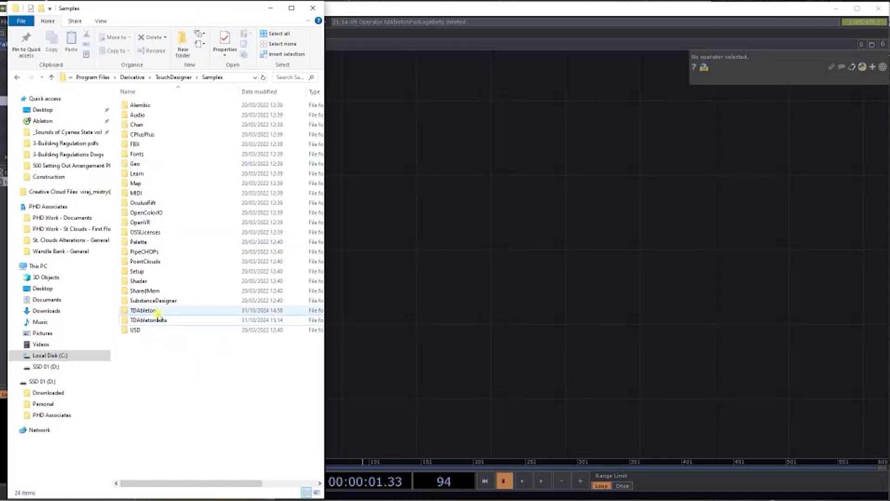
# Step: Open the TDAbleton folder inside Samples and locate its TouchDesigner subfolder
pyautogui.click(155, 311)
pyautogui.doubleClick(157, 311)
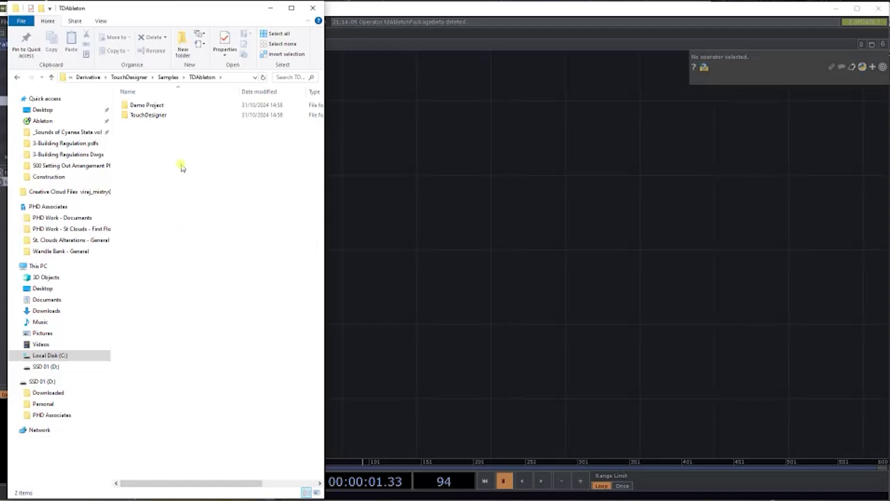
pyautogui.click(159, 122)
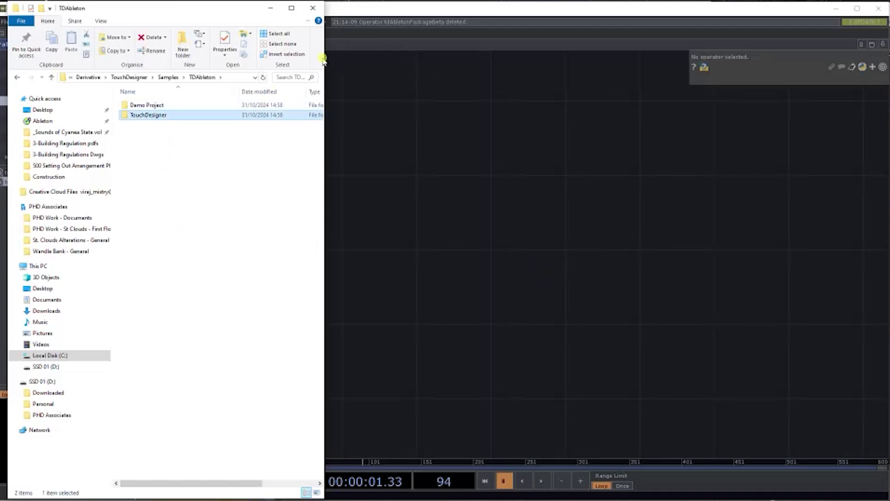
pyautogui.click(274, 218)
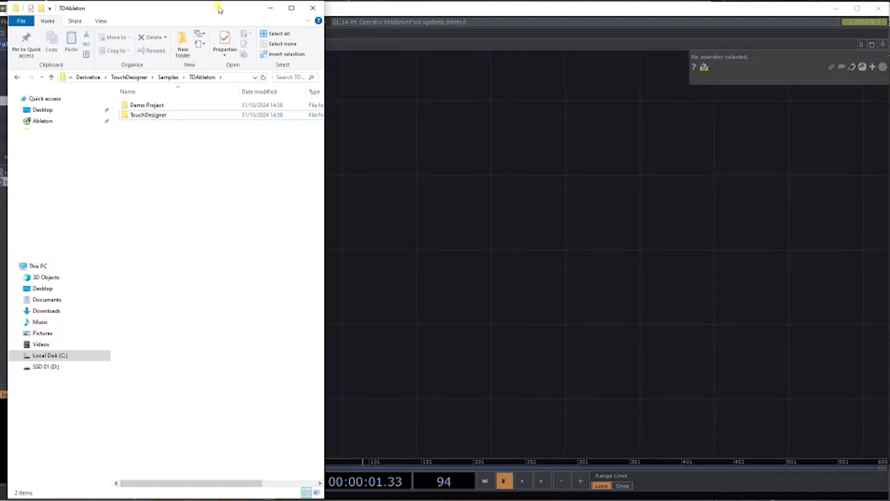
# Step: Open a second File Explorer window beside the first, show Local Disk (C:) in it and widen it
pyautogui.hotkey('ctrl', 'n')
pyautogui.moveTo(202, 16); pyautogui.dragTo(635, 18)
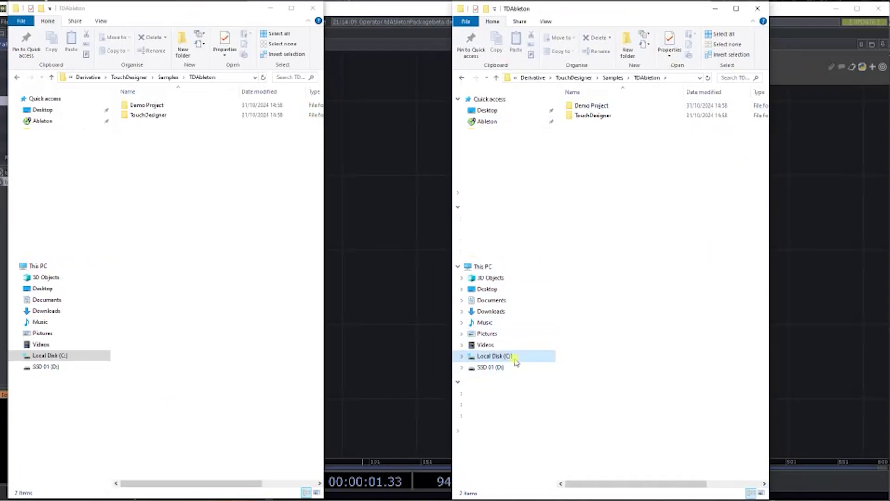
pyautogui.click(514, 360)
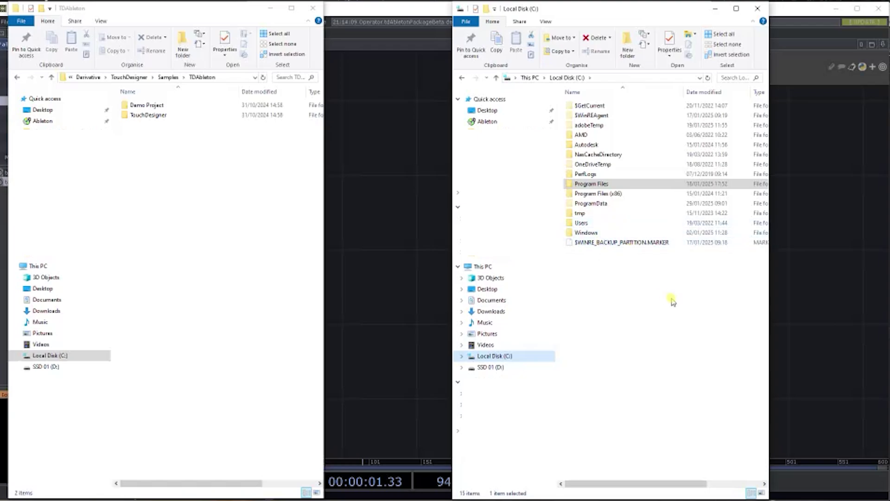
pyautogui.moveTo(770, 69); pyautogui.dragTo(887, 70)
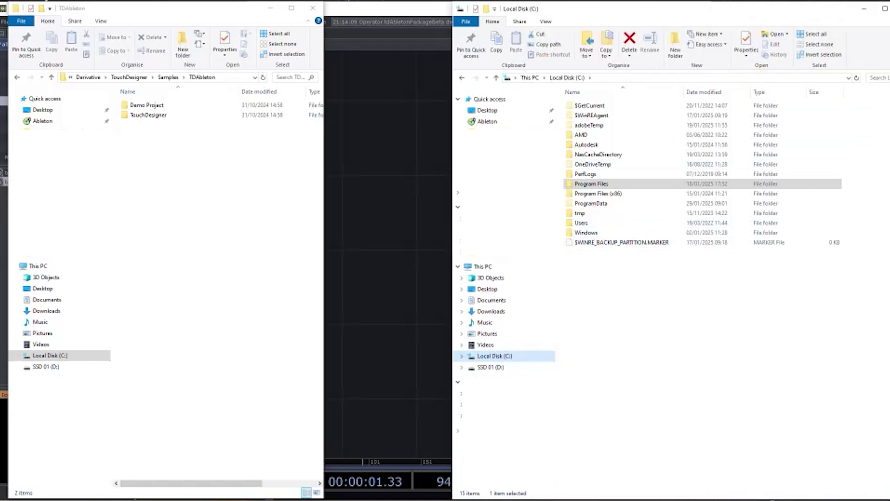
# Step: Turn on the display of hidden items so the ProgramData folder on drive C: is shown
pyautogui.click(603, 207)
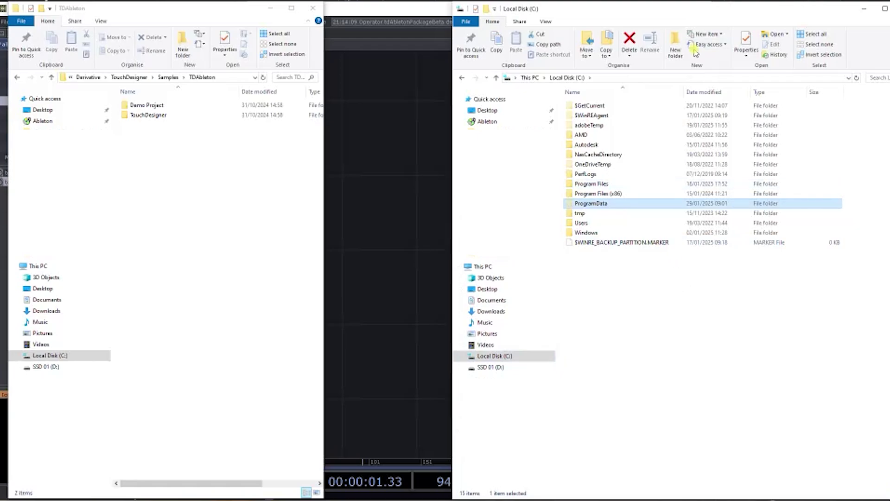
pyautogui.click(550, 22)
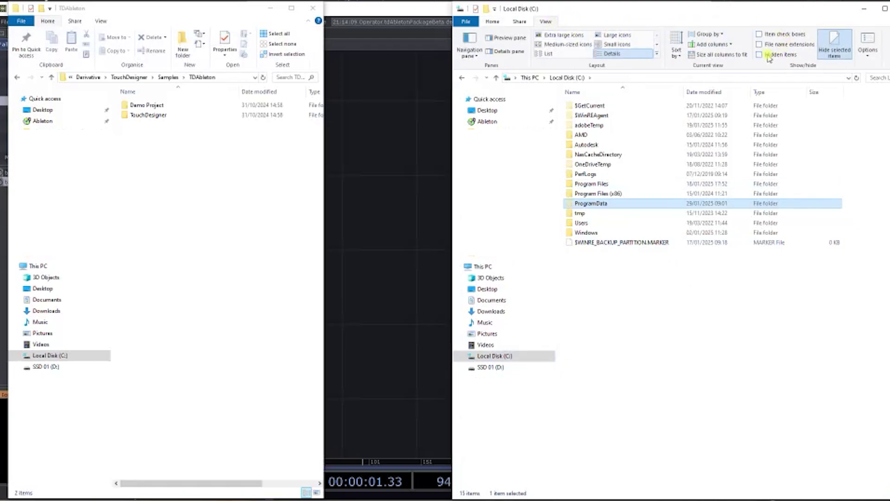
pyautogui.click(768, 54)
pyautogui.click(768, 55)
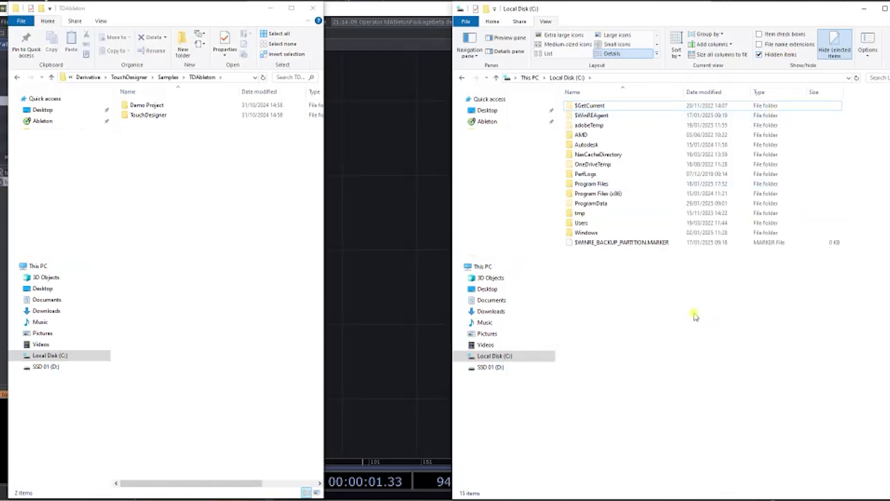
# Step: Go into ProgramData on drive C:, and open Ableton's Live 11 Suite folder
pyautogui.doubleClick(602, 204)
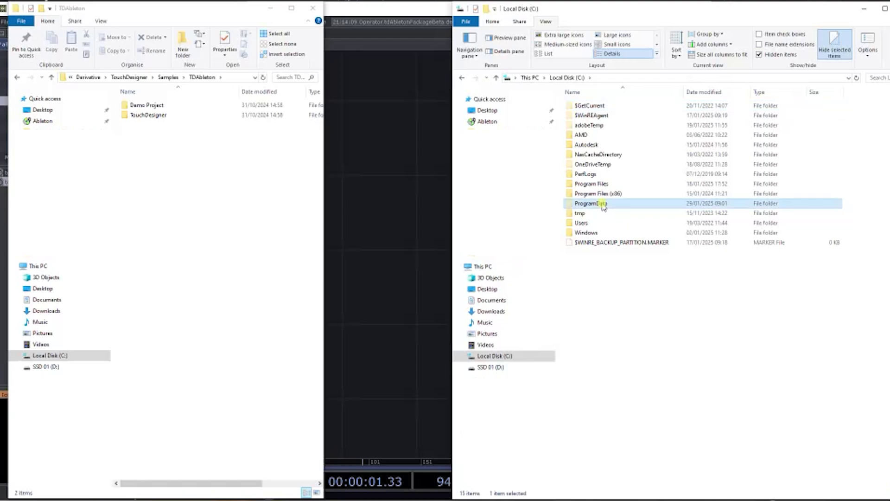
pyautogui.scroll(-3, 685, 259)
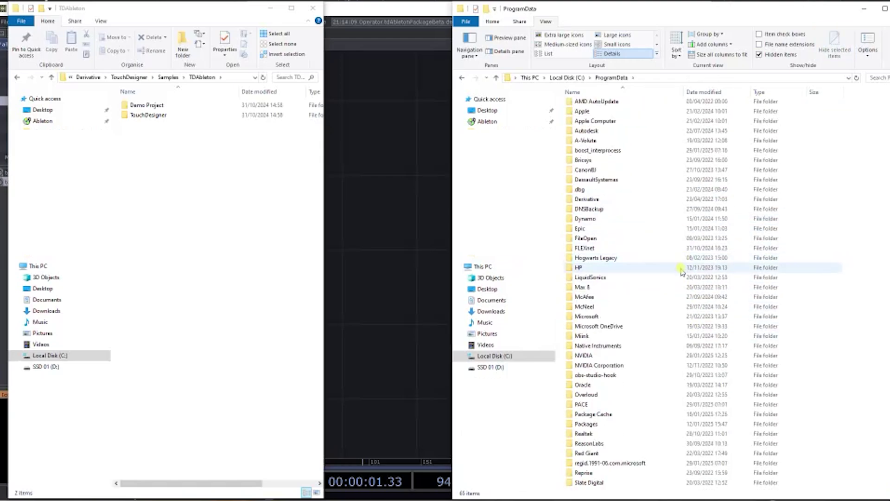
pyautogui.scroll(-5, 682, 273)
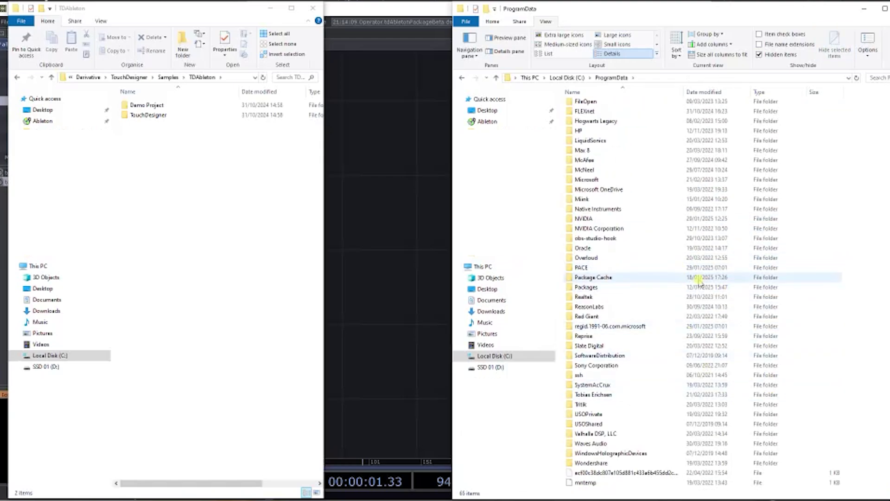
pyautogui.scroll(7, 708, 231)
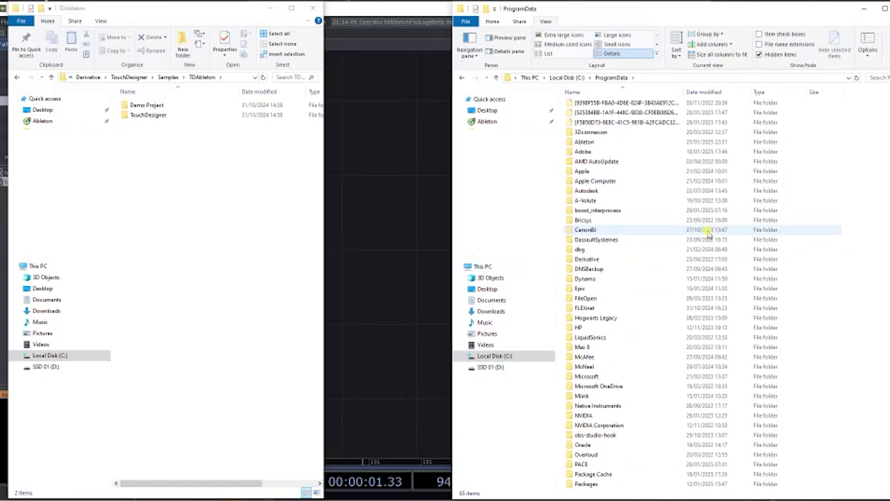
pyautogui.doubleClick(603, 142)
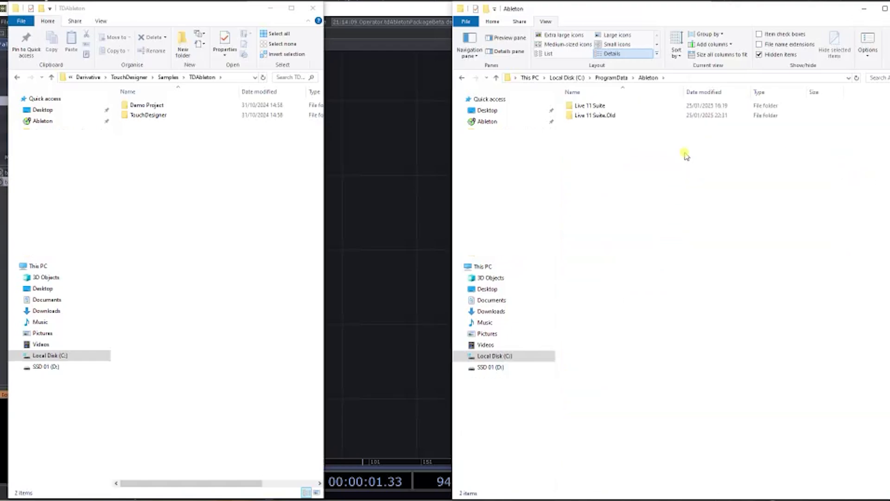
pyautogui.doubleClick(642, 107)
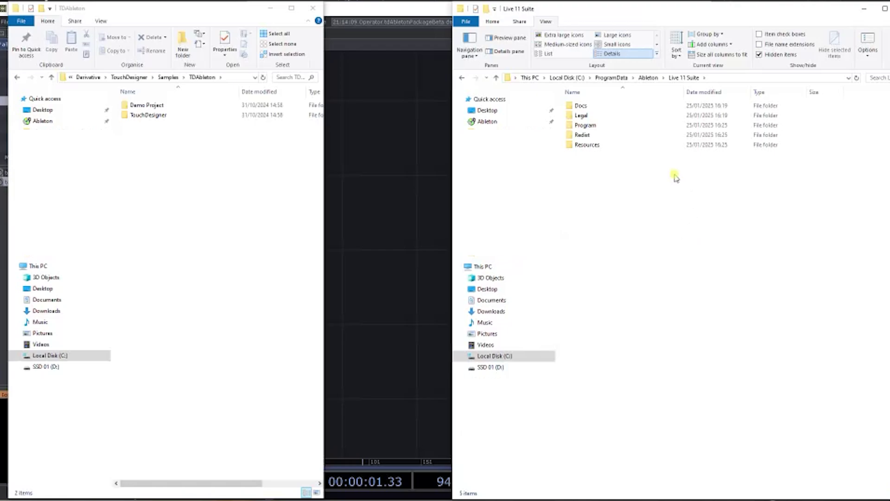
# Step: Open the MIDI Remote Scripts folder inside the Resources folder of Live 11 Suite and look through its contents
pyautogui.doubleClick(585, 125)
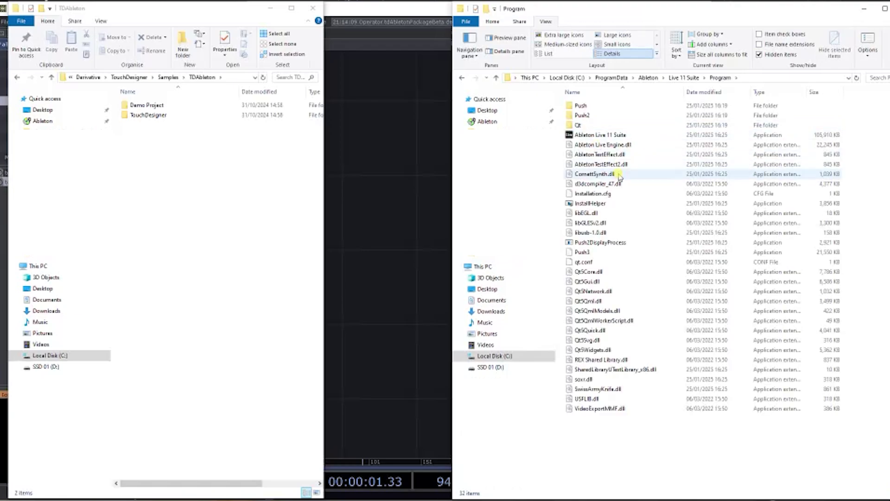
pyautogui.click(497, 78)
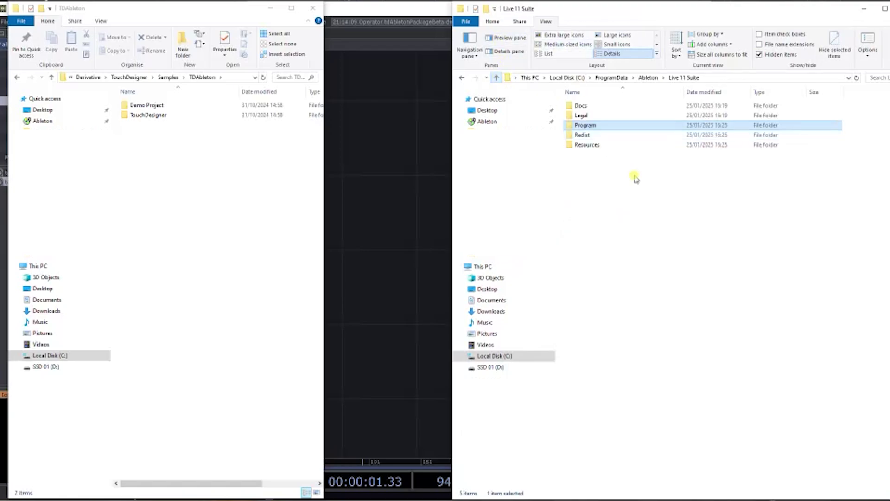
pyautogui.doubleClick(588, 145)
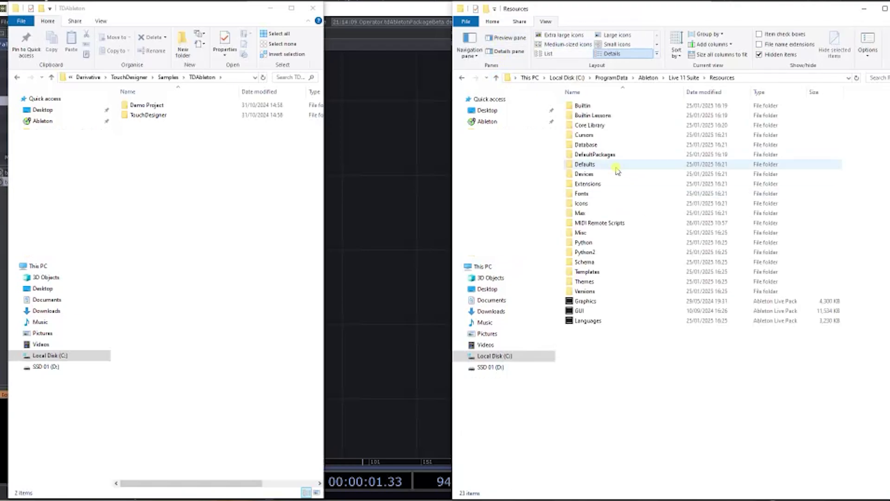
pyautogui.doubleClick(655, 222)
pyautogui.scroll(-20, 728, 222)
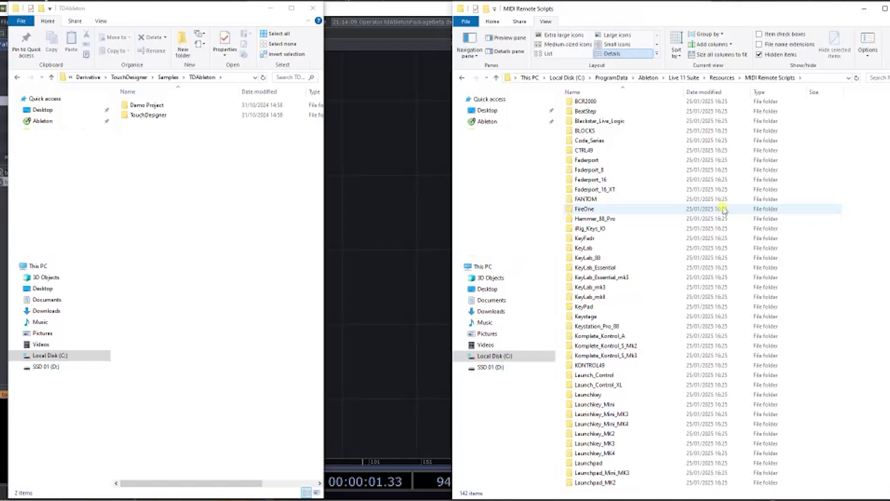
# Step: Locate the TouchDesigner folder inside MIDI Remote Scripts and close both File Explorer windows
pyautogui.scroll(-18, 736, 251)
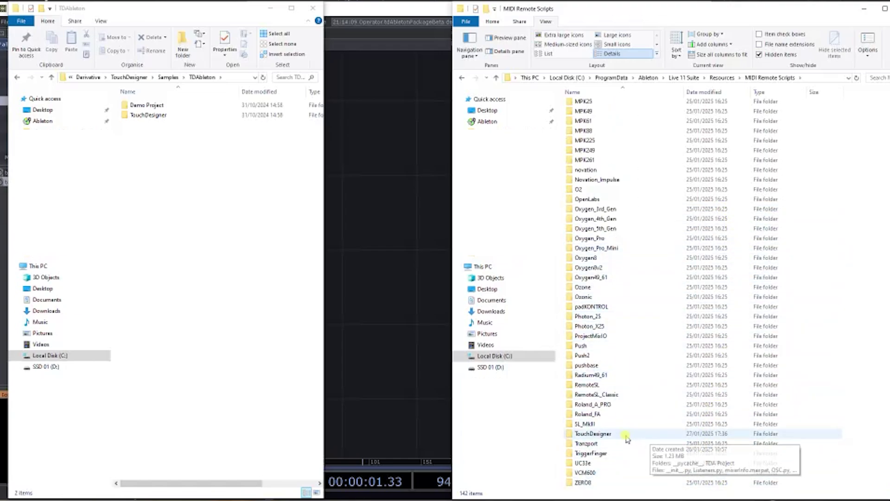
pyautogui.click(218, 204)
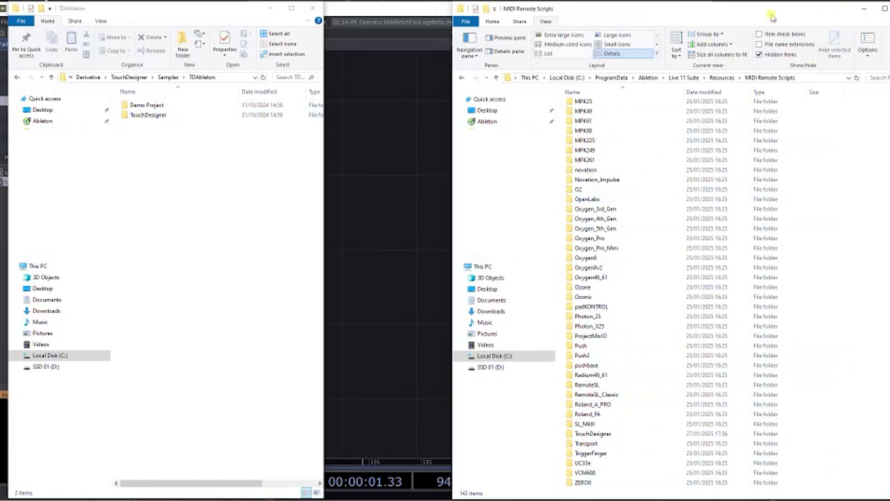
pyautogui.moveTo(765, 15); pyautogui.dragTo(744, 25)
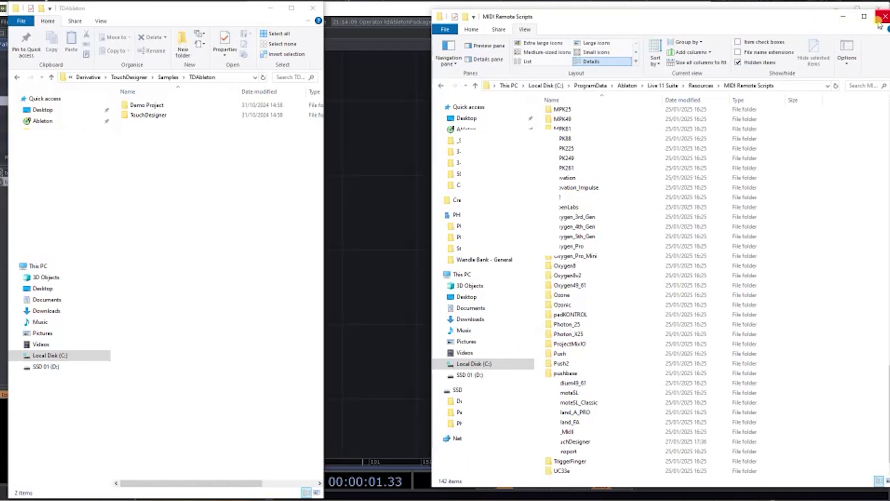
pyautogui.click(883, 18)
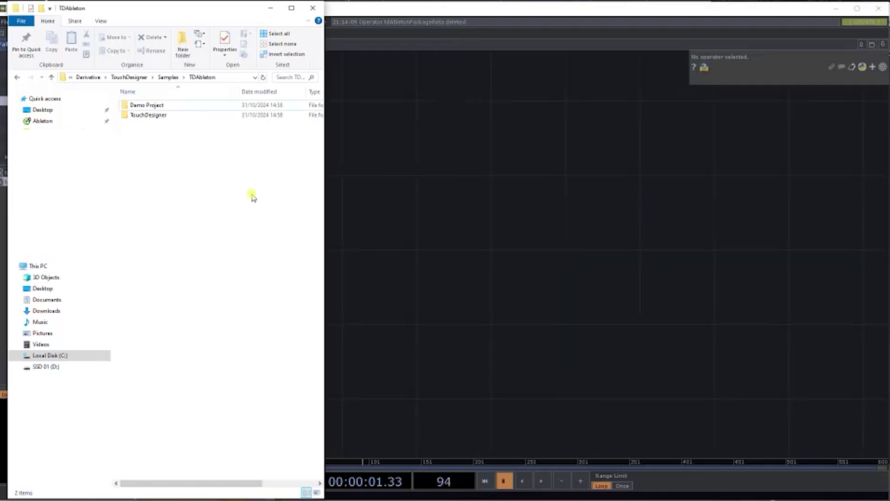
pyautogui.click(308, 10)
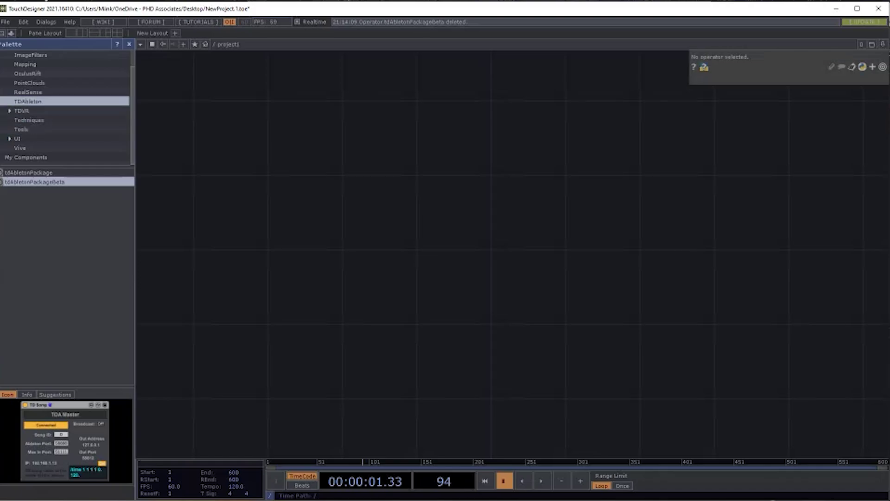
# Step: Start Ableton Live 11 Suite, show the MIDI Remote Scripts folder in File Explorer beside it and select its TouchDesigner folder
pyautogui.press('super+s')
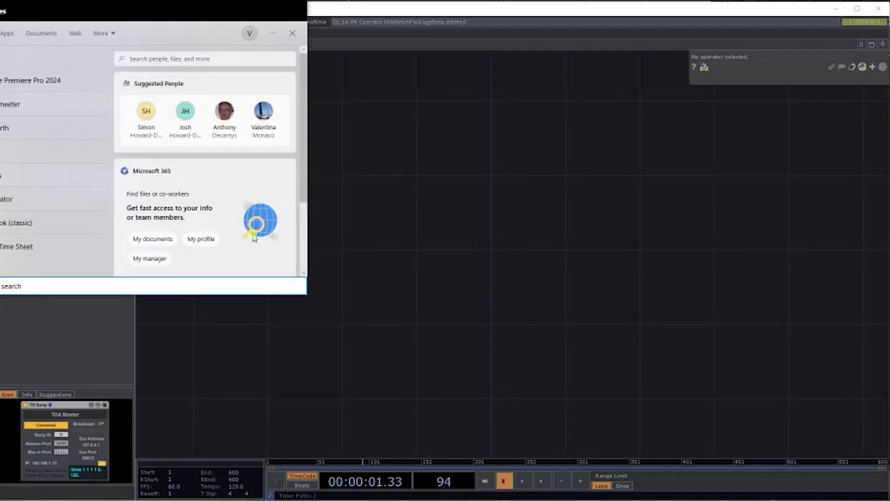
pyautogui.click(84, 71)
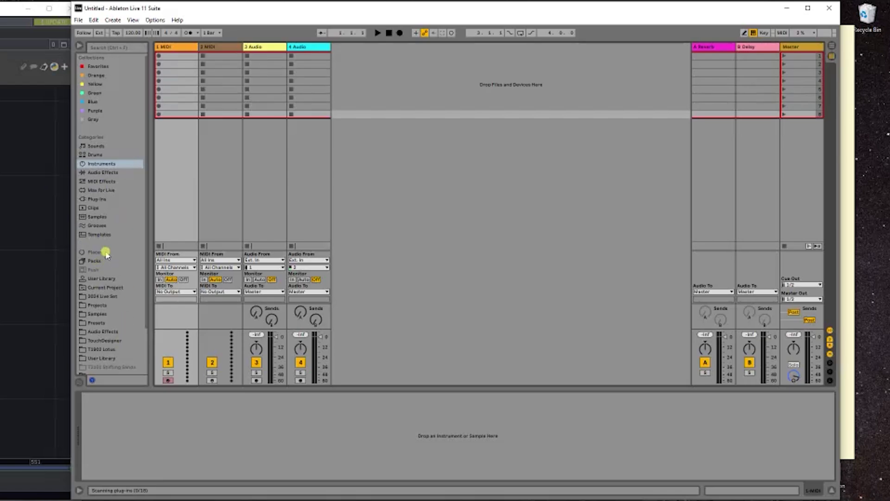
pyautogui.hotkey('alt', 'Tab')
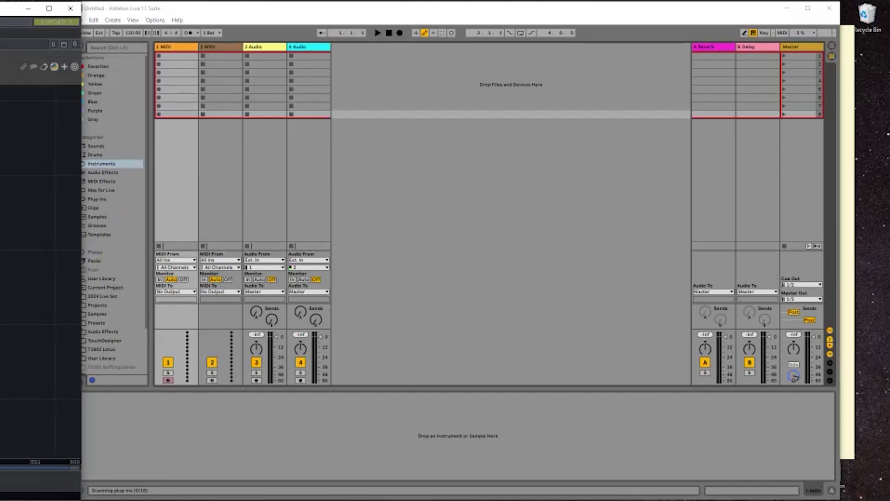
pyautogui.press('super+e')
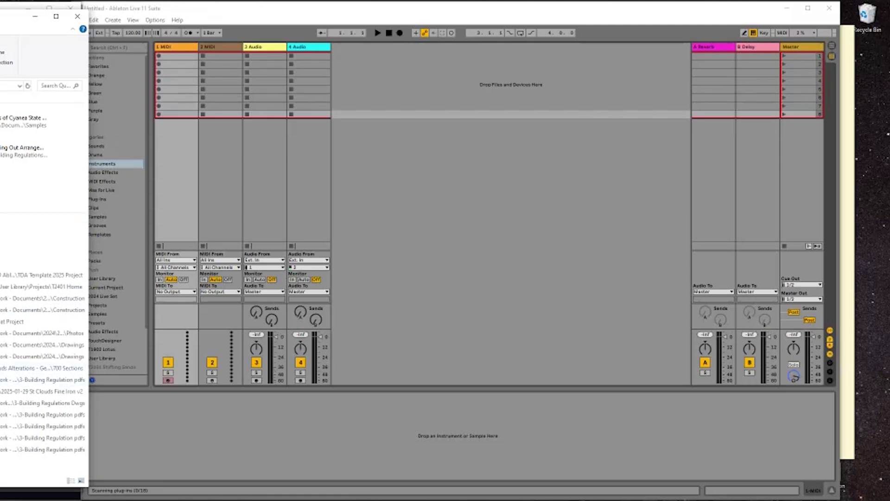
pyautogui.click(78, 17)
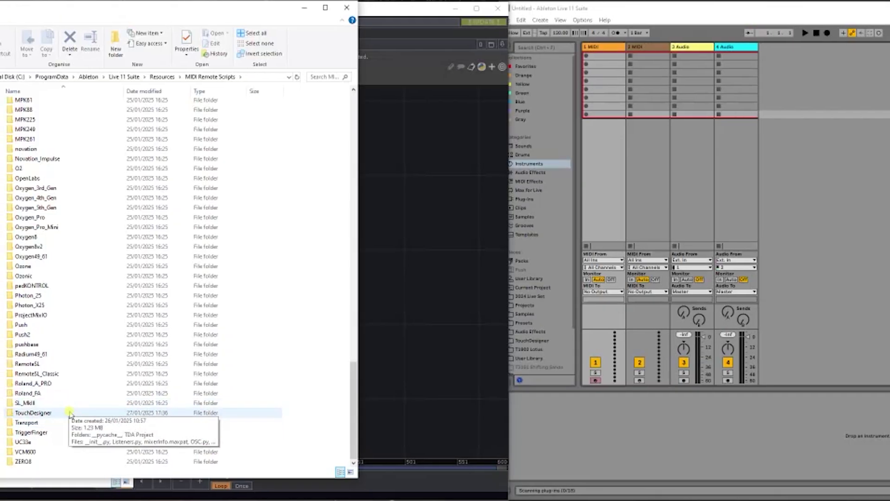
pyautogui.click(68, 412)
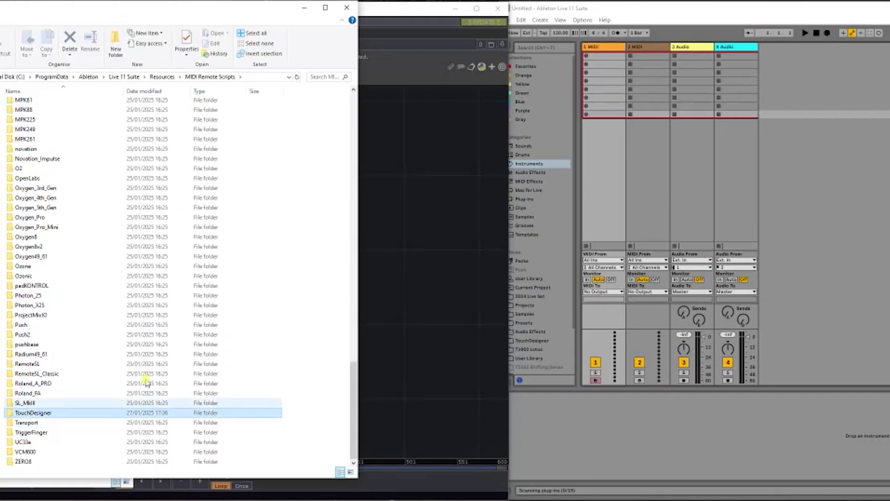
# Step: Switch to Ableton Live and remove the existing TouchDesigner entry from the Places list in its browser
pyautogui.click(728, 14)
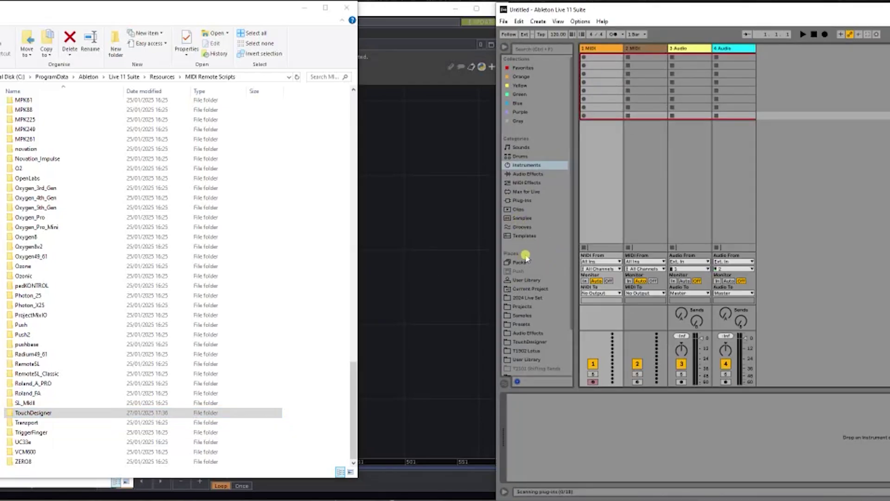
pyautogui.rightClick(531, 342)
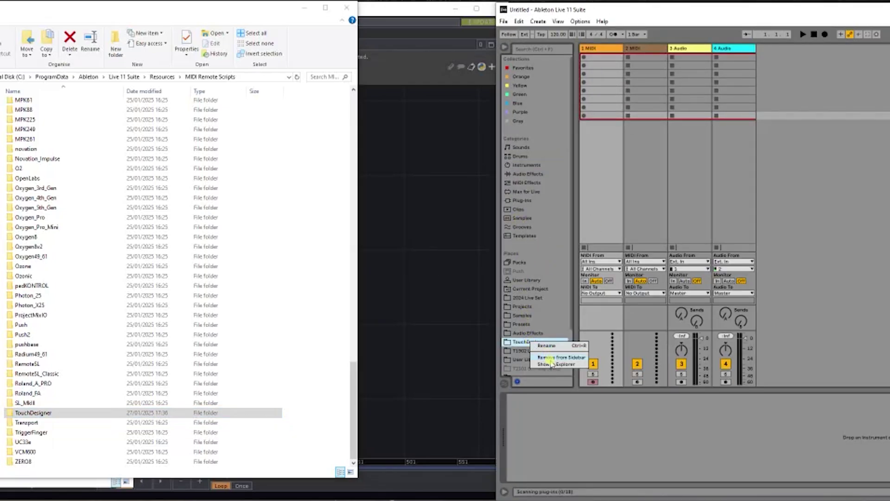
pyautogui.click(553, 361)
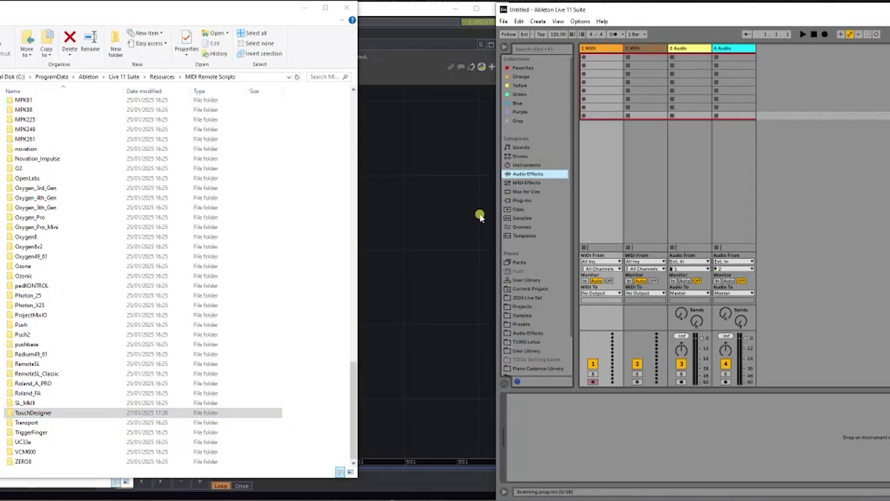
# Step: Add the TouchDesigner folder from MIDI Remote Scripts to Live's Places list and shift the Live window beside File Explorer
pyautogui.click(36, 415)
pyautogui.moveTo(35, 415); pyautogui.dragTo(541, 346)
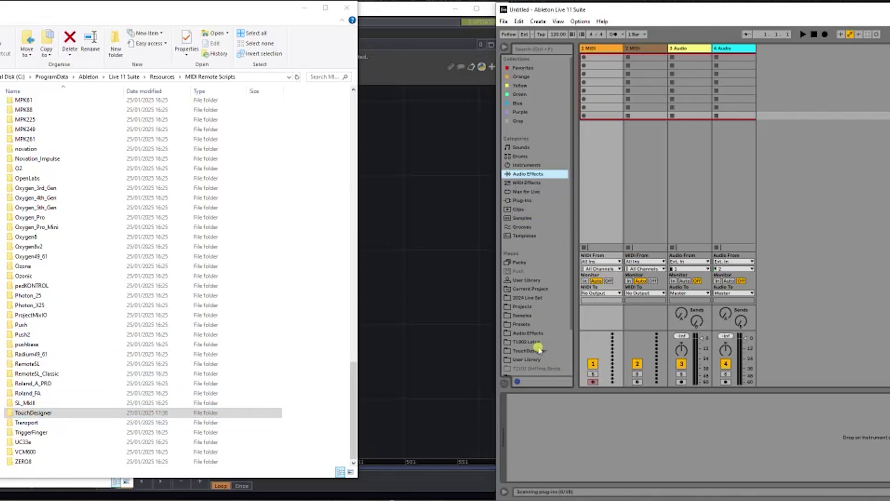
pyautogui.moveTo(647, 16); pyautogui.dragTo(519, 19)
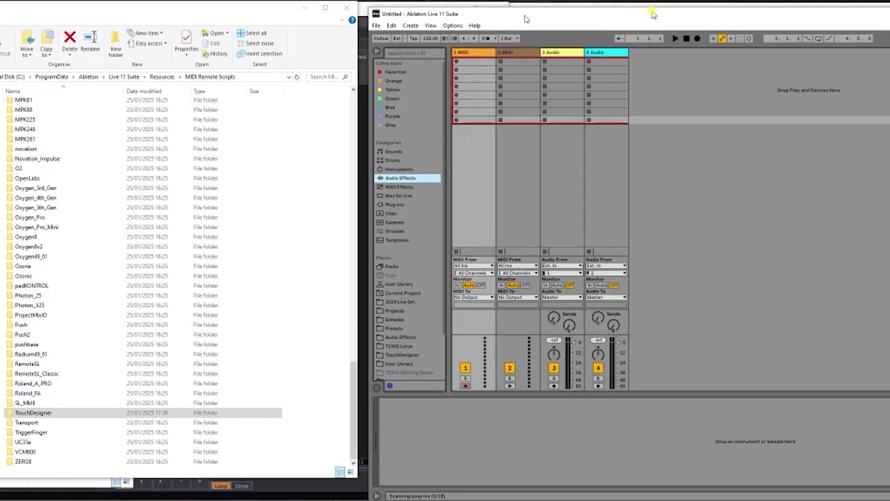
# Step: Open the TouchDesigner place, widen Live's browser and examine the TDA devices and TDA Project folder
pyautogui.click(415, 356)
pyautogui.moveTo(443, 164); pyautogui.dragTo(536, 163)
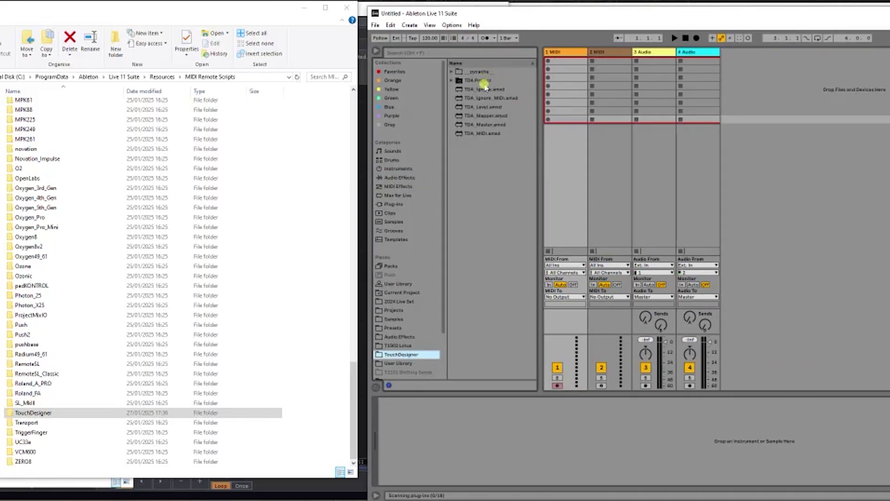
pyautogui.click(487, 134)
pyautogui.click(486, 124)
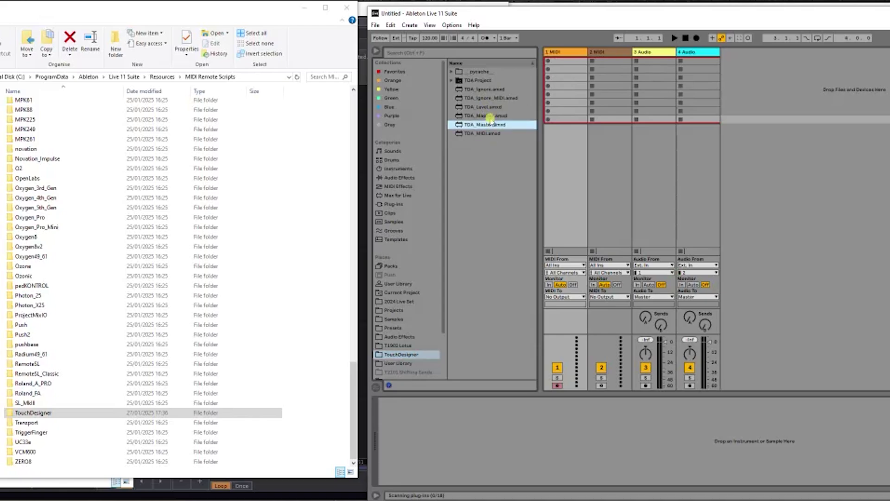
pyautogui.click(487, 107)
pyautogui.click(489, 98)
pyautogui.click(487, 89)
pyautogui.click(486, 80)
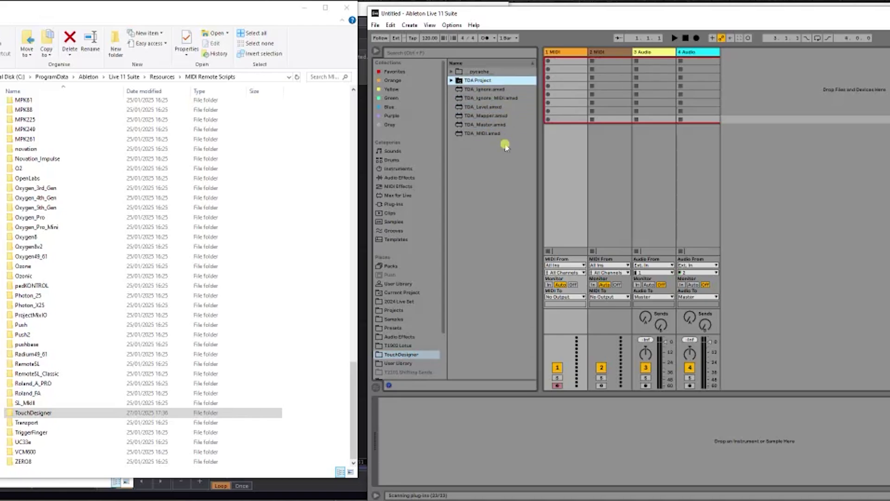
# Step: Set Live's third control surface to TouchDesigner with input None in the Link Tempo MIDI preferences, and close Preferences
pyautogui.click(662, 184)
pyautogui.hotkey('ctrl', ',')
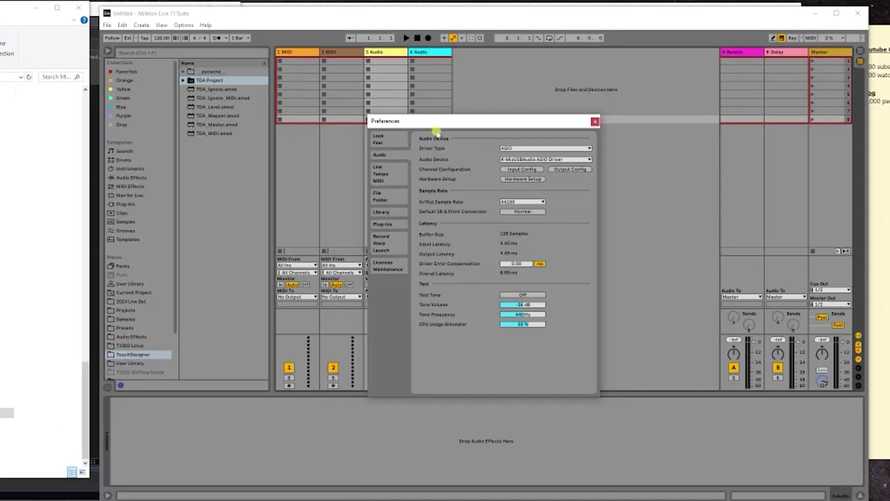
pyautogui.moveTo(713, 123); pyautogui.dragTo(548, 125)
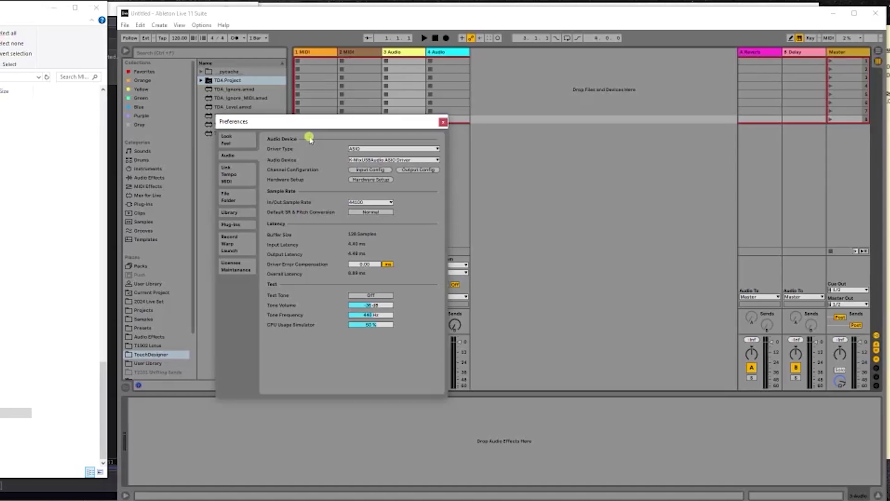
pyautogui.click(227, 181)
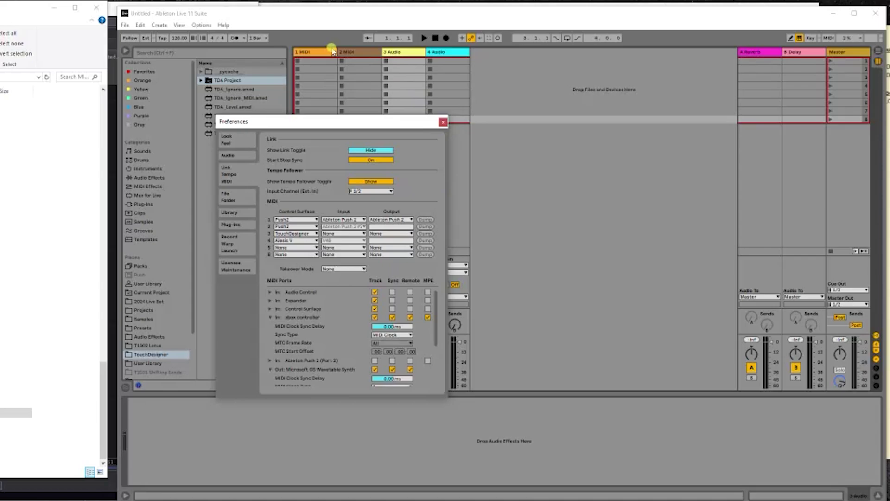
pyautogui.click(301, 233)
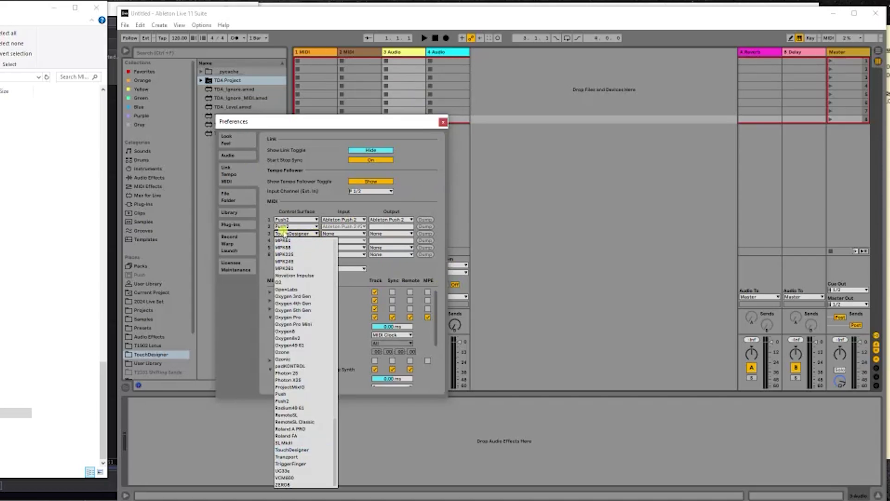
pyautogui.click(303, 450)
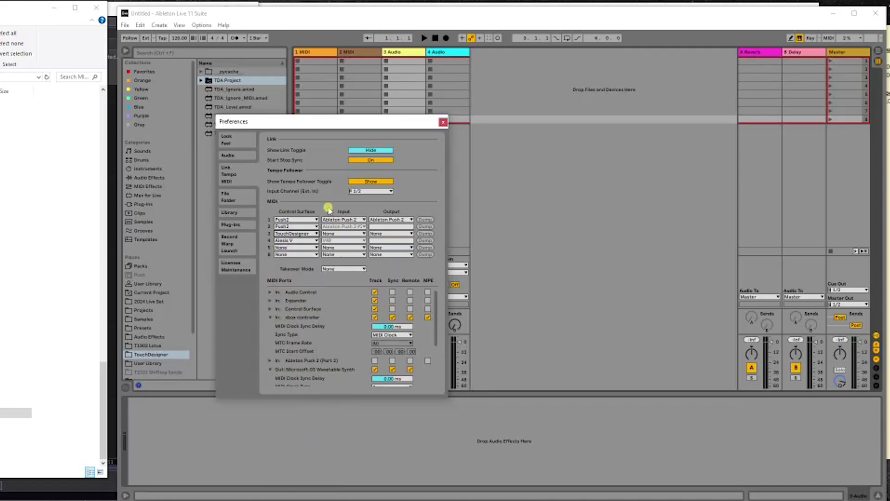
pyautogui.click(331, 233)
pyautogui.click(429, 270)
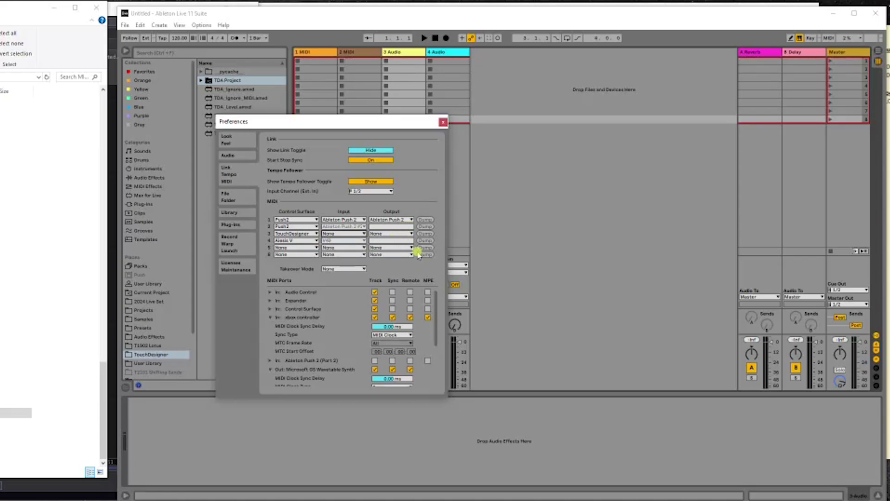
pyautogui.click(443, 123)
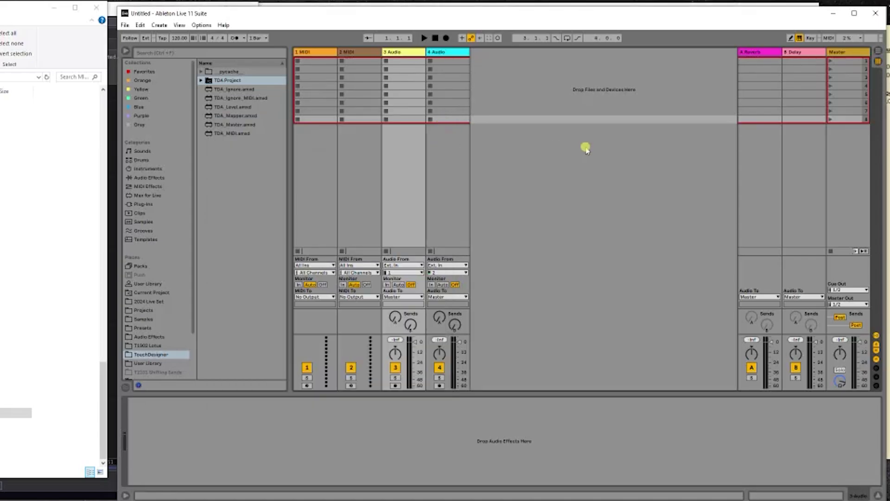
# Step: Minimise File Explorer, switch to TouchDesigner in a maximised window, and close and reopen the Palette
pyautogui.click(54, 8)
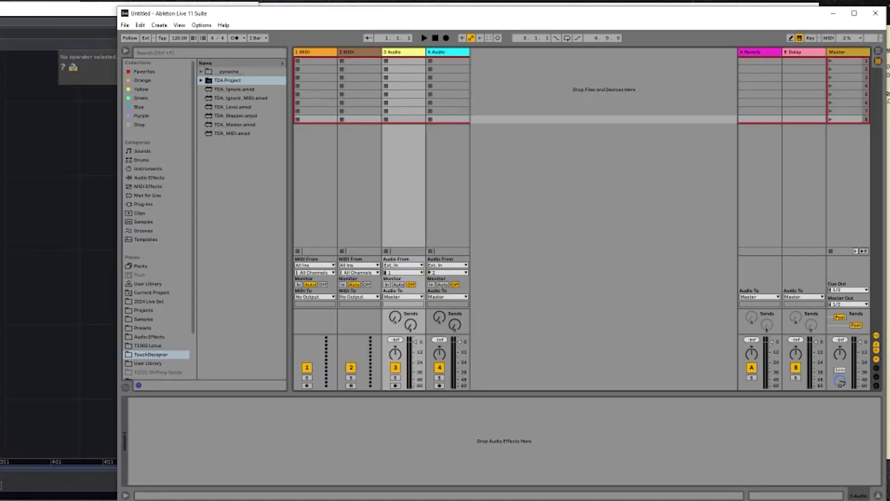
pyautogui.hotkey('alt', 'Tab')
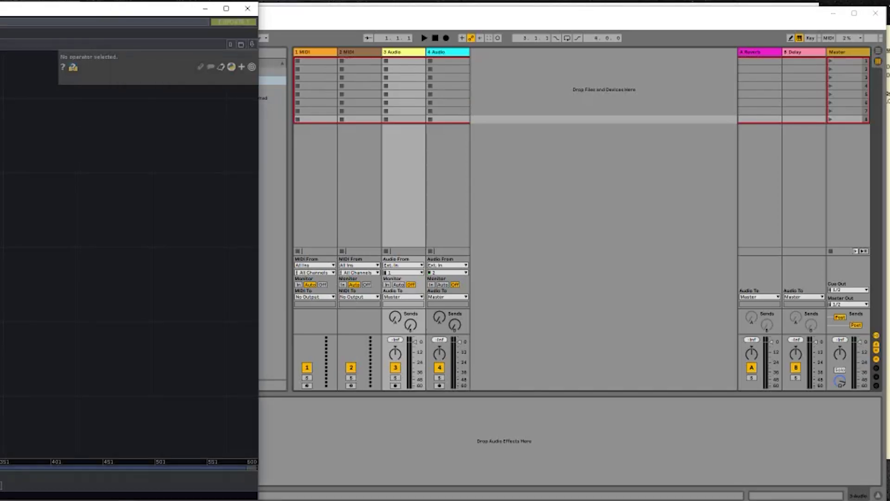
pyautogui.doubleClick(108, 9)
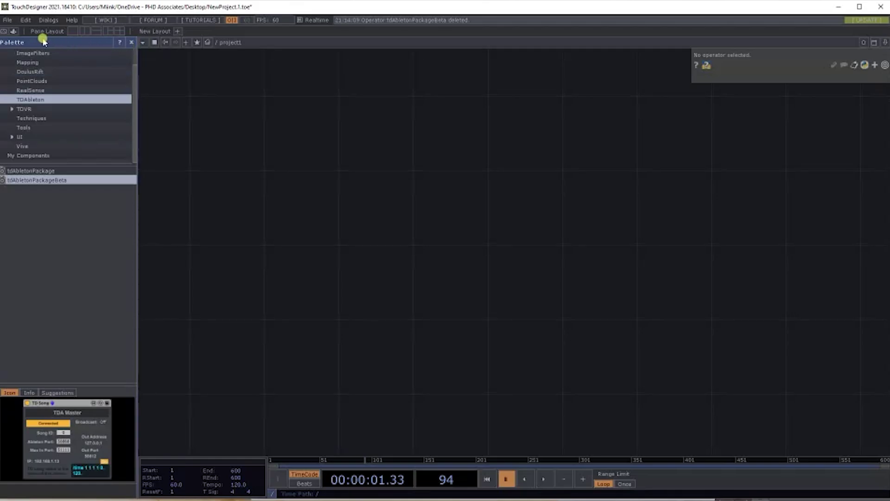
pyautogui.click(131, 43)
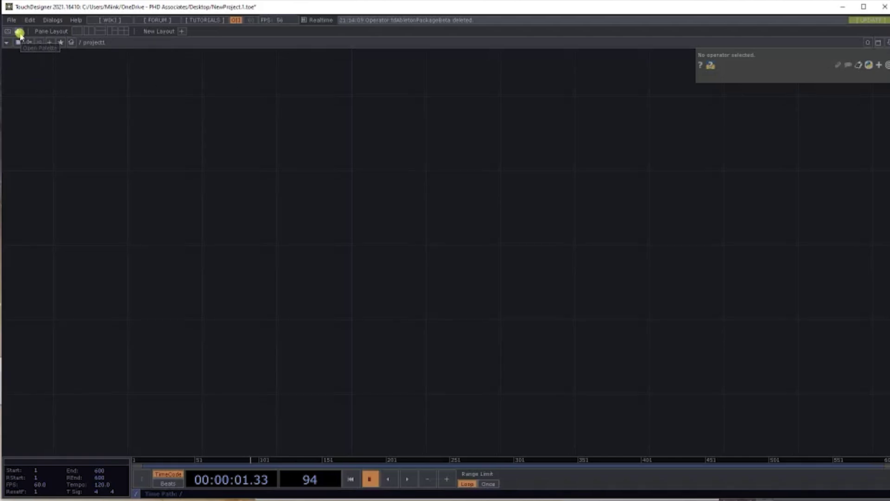
pyautogui.click(20, 33)
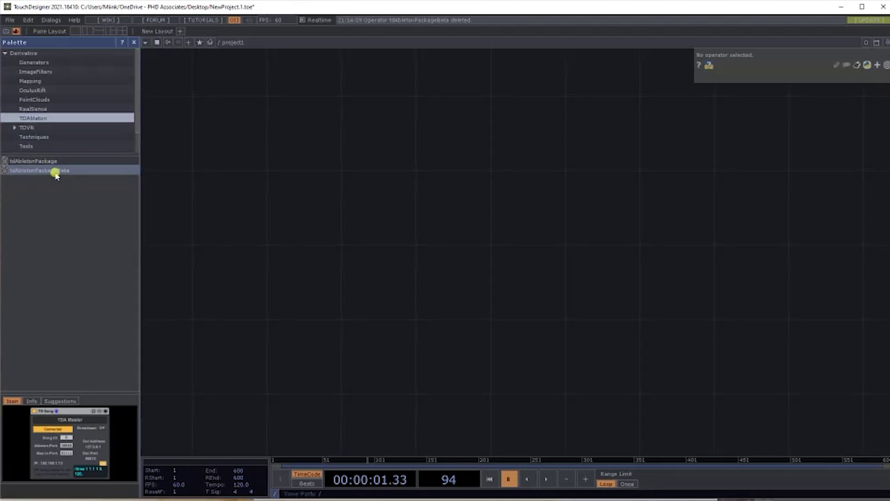
# Step: Place tdAbletonPackageBeta in the project1 network, create its TDA Master device with the song name TD Song, and check it in Live
pyautogui.moveTo(33, 172); pyautogui.dragTo(541, 256)
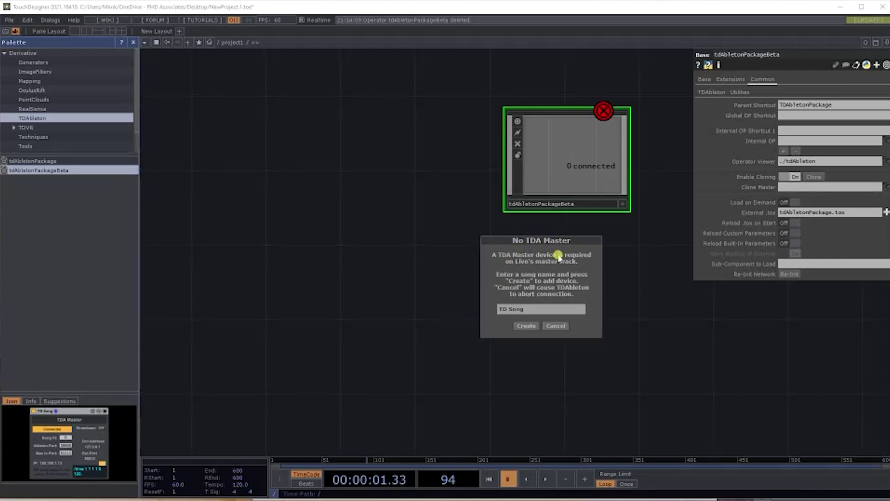
pyautogui.click(531, 326)
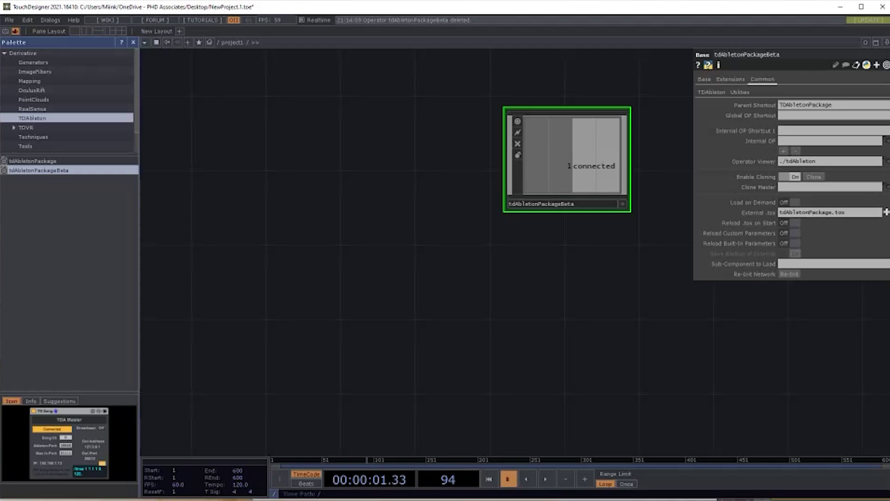
pyautogui.hotkey('alt', 'Tab')
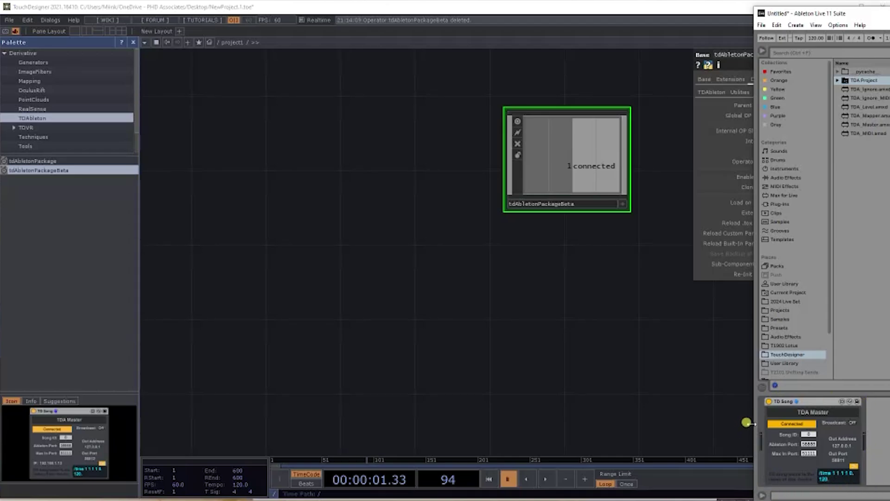
pyautogui.moveTo(515, 350); pyautogui.dragTo(464, 380)
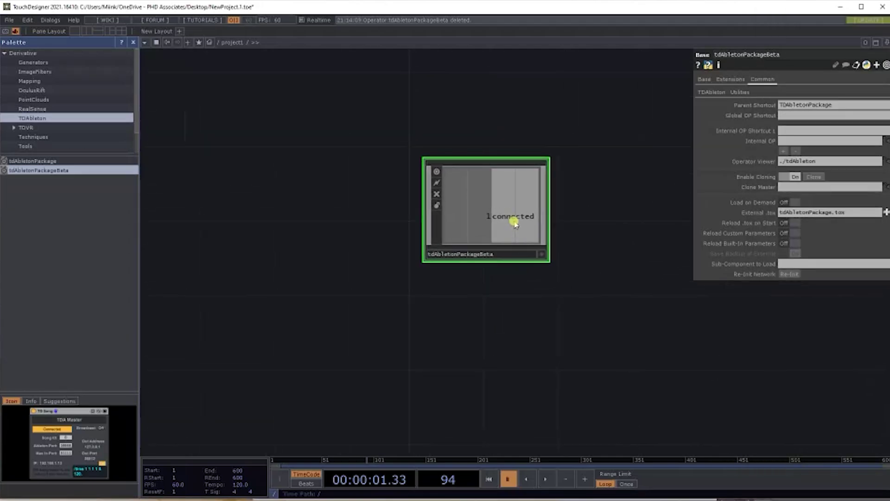
# Step: Check tdAbletonPackageBeta's connection status in project1 against the TDA Master device in Ableton Live, and return to TouchDesigner
pyautogui.scroll(6, 514, 219)
pyautogui.scroll(-4, 510, 222)
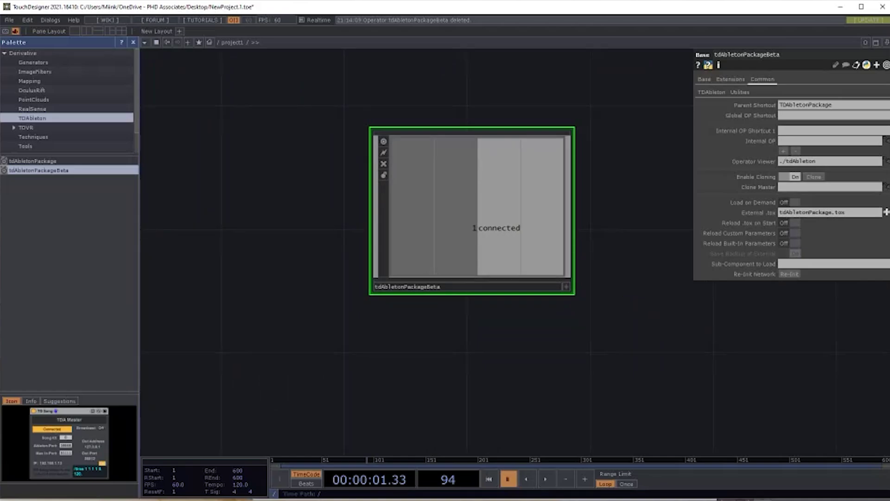
pyautogui.hotkey('alt', 'Tab')
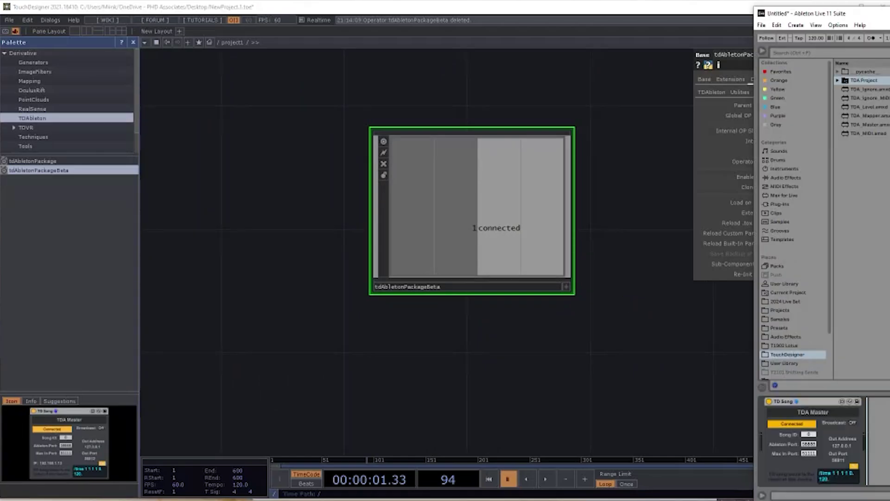
pyautogui.click(631, 312)
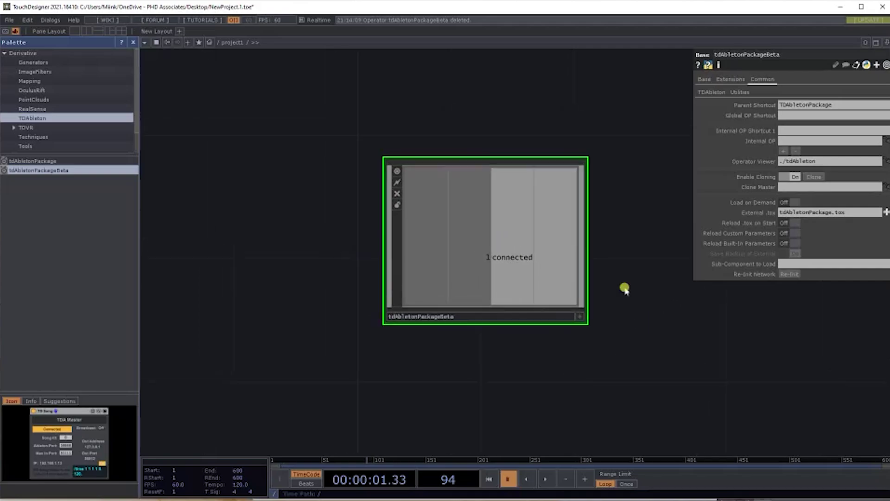
# Step: Enter the tdAbletonPackageBeta component and examine its network of song, track, chain, clip slot, parameter and mapper components
pyautogui.scroll(5, 533, 273)
pyautogui.scroll(2, 535, 277)
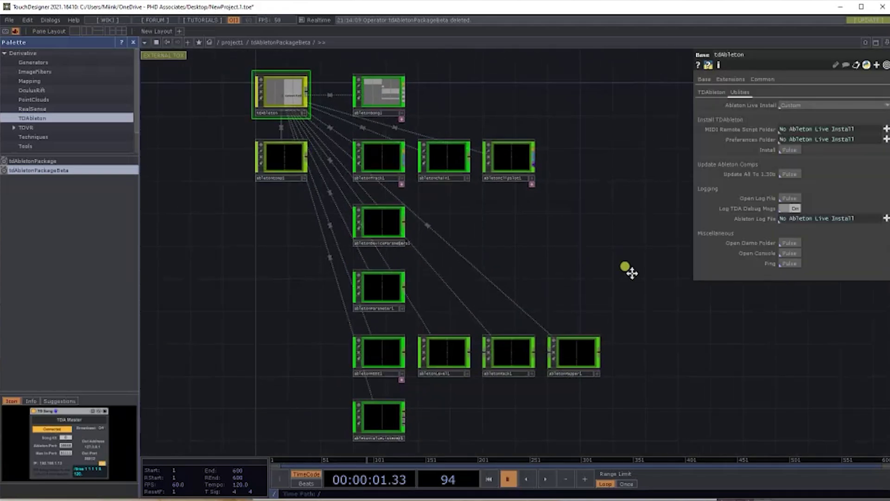
pyautogui.scroll(-2, 285, 223)
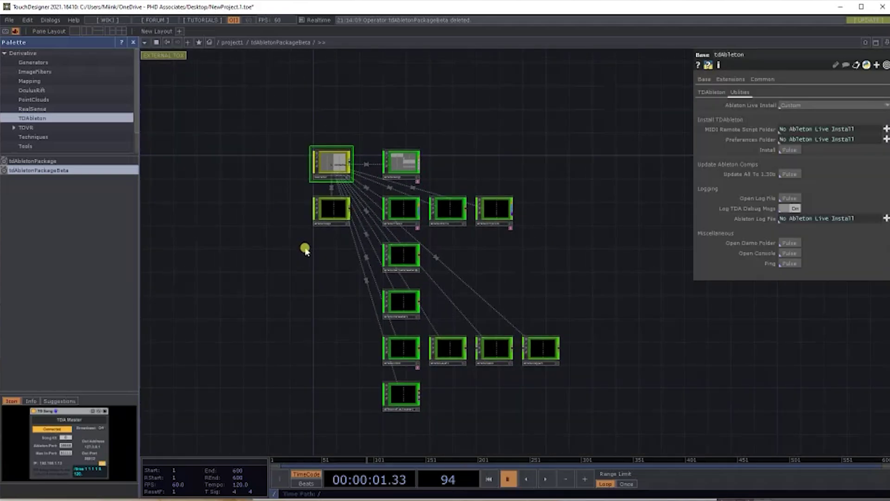
pyautogui.moveTo(401, 122); pyautogui.dragTo(391, 123)
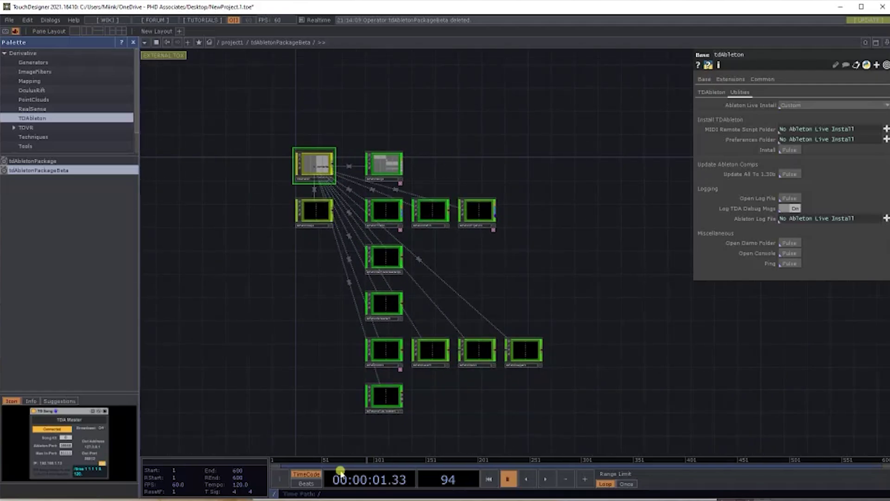
pyautogui.moveTo(601, 279); pyautogui.dragTo(600, 319)
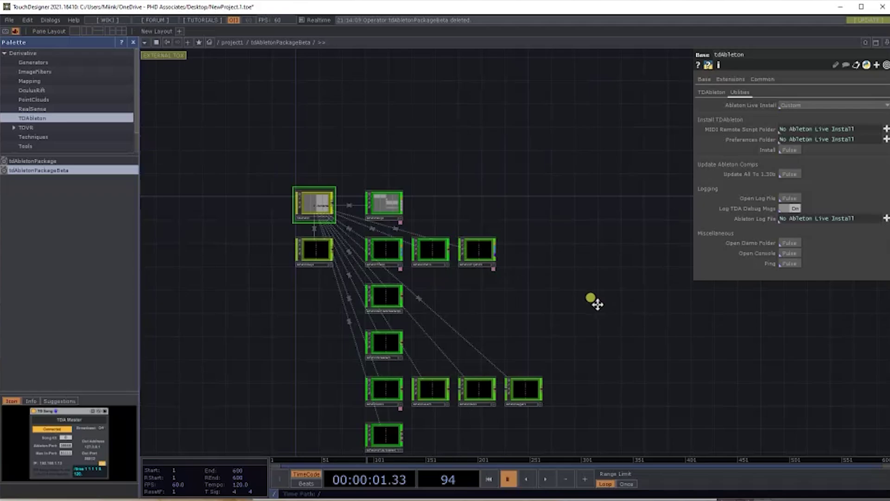
pyautogui.moveTo(521, 282); pyautogui.dragTo(535, 262)
pyautogui.moveTo(521, 231); pyautogui.dragTo(538, 253)
pyautogui.scroll(3, 537, 253)
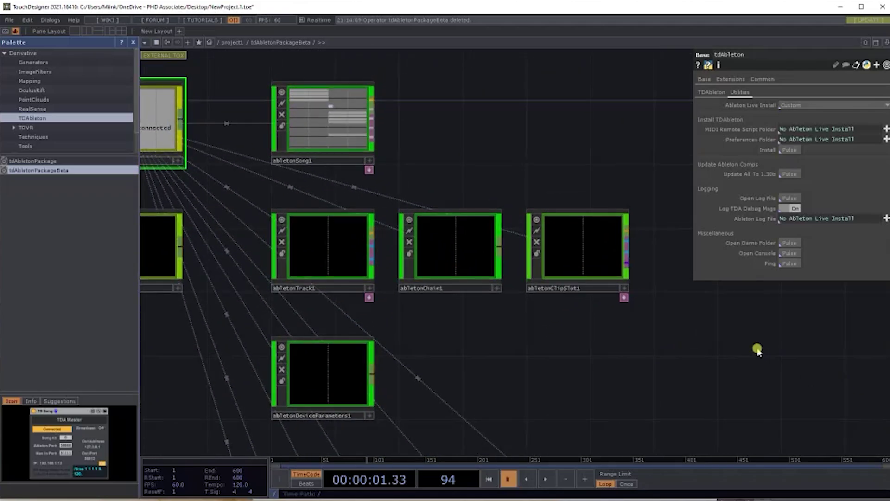
pyautogui.moveTo(698, 378); pyautogui.dragTo(714, 389)
pyautogui.scroll(-3, 714, 389)
pyautogui.moveTo(570, 226); pyautogui.dragTo(495, 179)
pyautogui.moveTo(640, 321); pyautogui.dragTo(638, 274)
pyautogui.scroll(-3, 638, 281)
pyautogui.moveTo(643, 306); pyautogui.dragTo(603, 258)
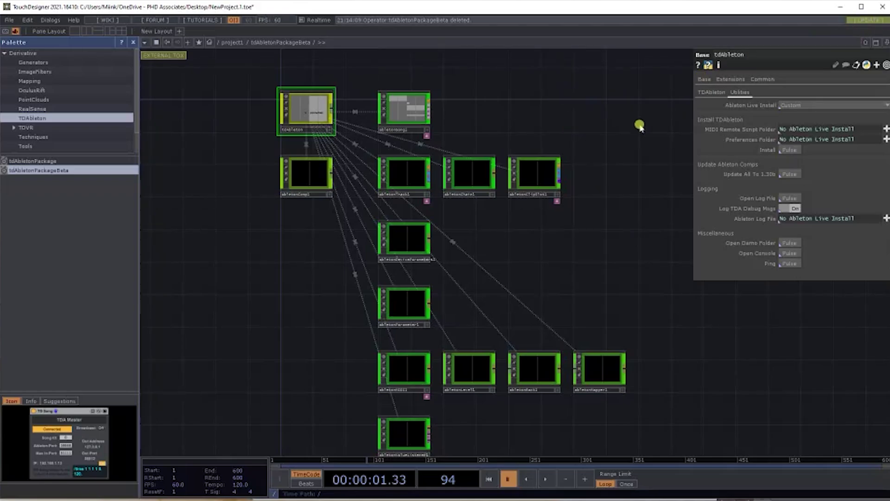
# Step: Set the tdAbleton component's Ableton Live Install option to Live 11 Suite
pyautogui.moveTo(613, 101); pyautogui.dragTo(633, 137)
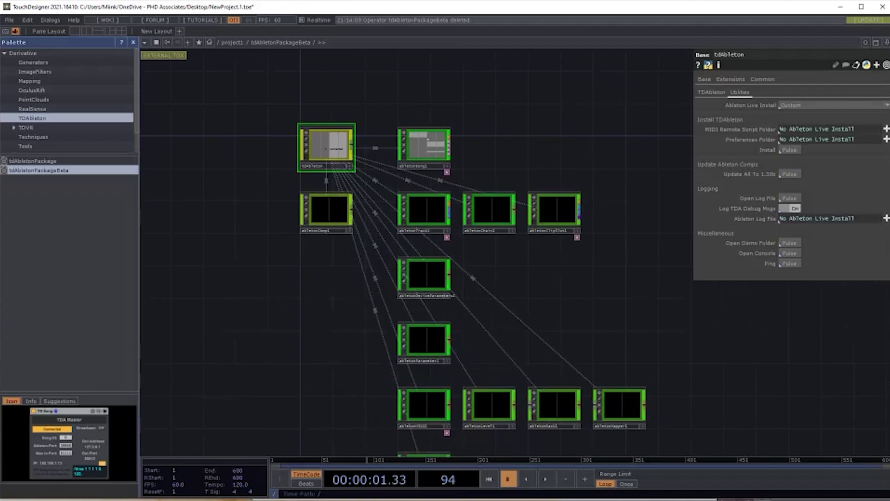
pyautogui.click(784, 107)
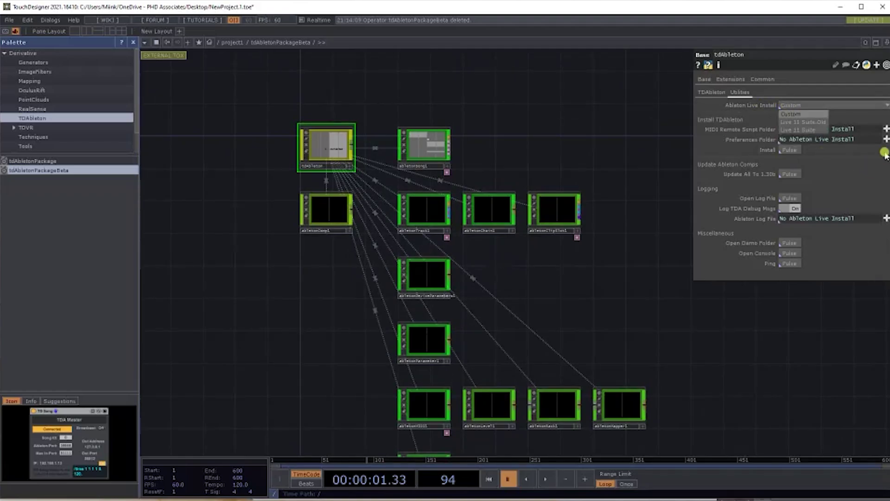
pyautogui.click(817, 130)
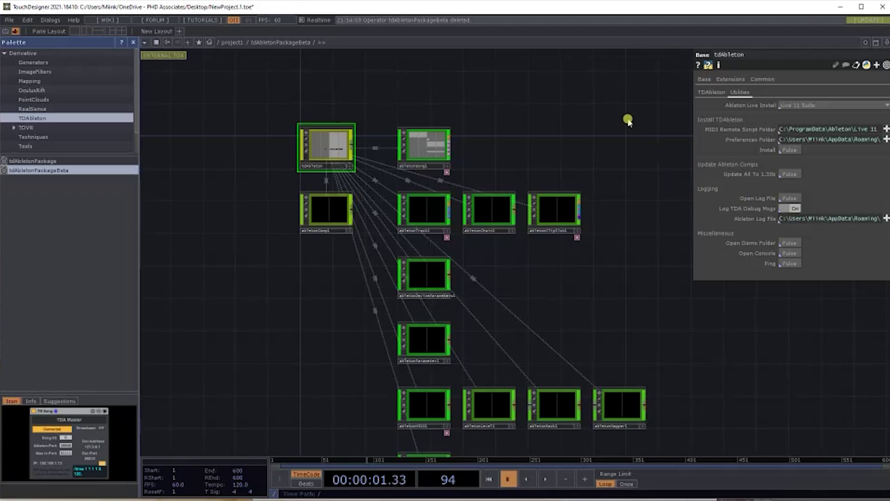
pyautogui.moveTo(613, 156); pyautogui.dragTo(605, 153)
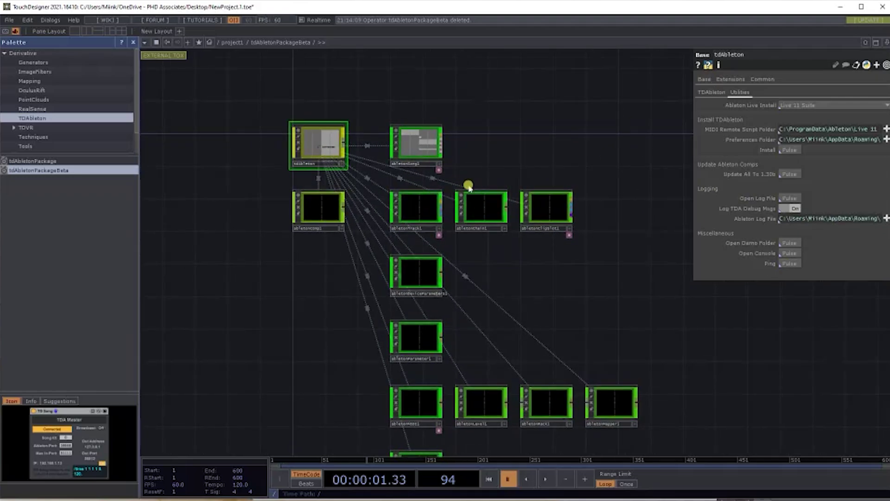
# Step: Review tdAbleton's connection, IP address and port settings, and the song parameters of abletonSong1
pyautogui.click(711, 92)
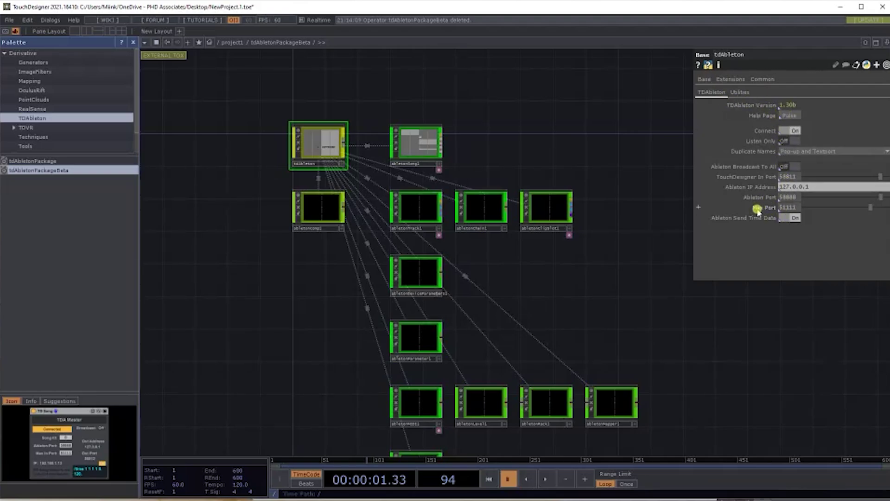
pyautogui.click(887, 463)
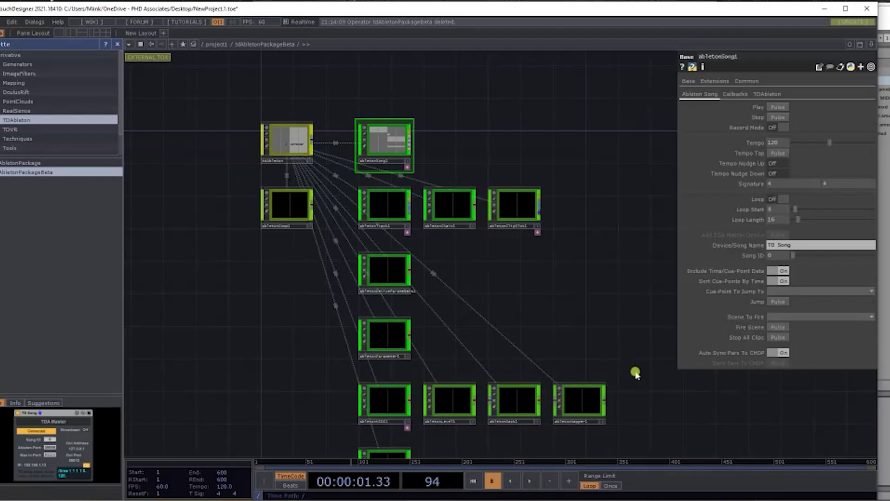
pyautogui.moveTo(628, 370); pyautogui.dragTo(606, 317)
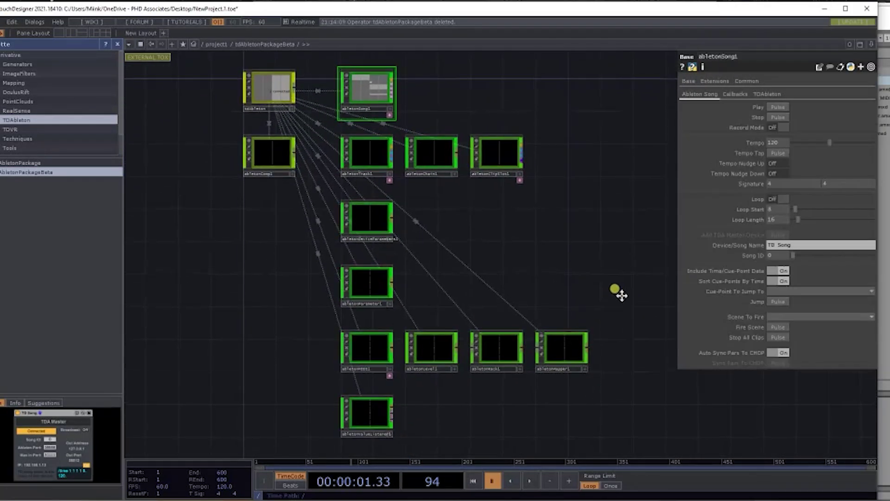
pyautogui.scroll(-3, 621, 303)
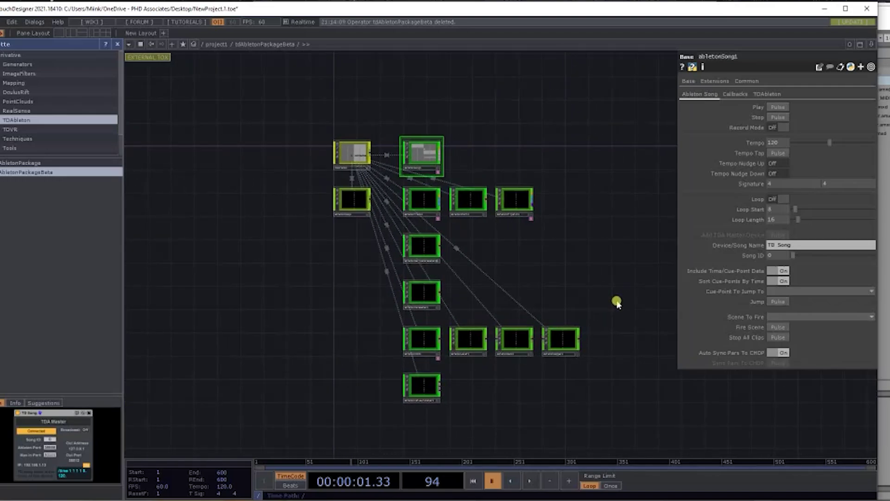
# Step: Go back up to the project1 network and view the tdAbletonPackageBeta component
pyautogui.scroll(-5, 618, 301)
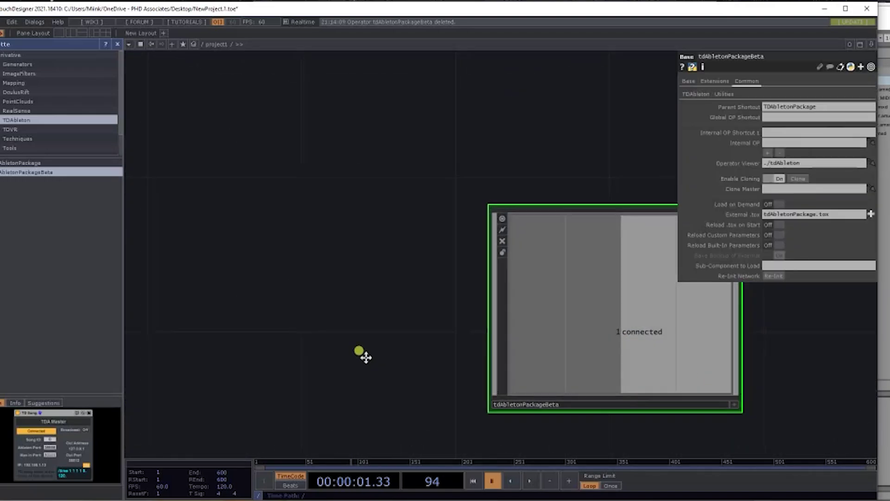
pyautogui.moveTo(365, 357); pyautogui.dragTo(254, 338)
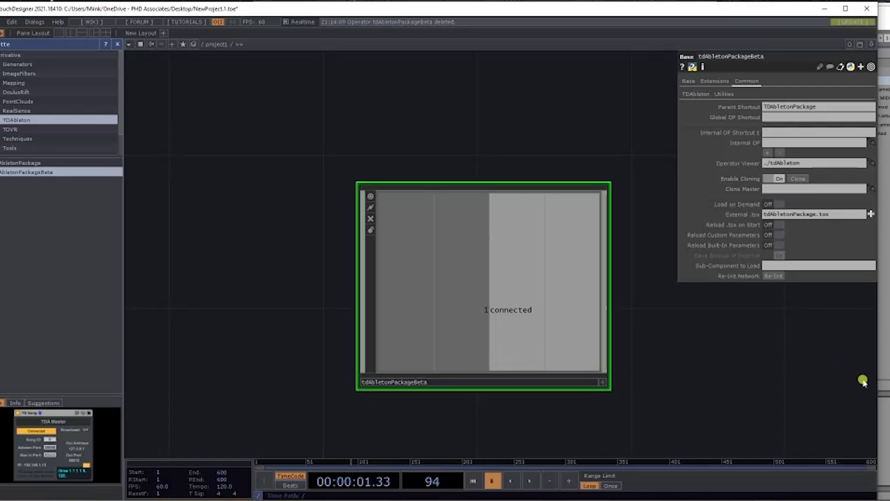
pyautogui.moveTo(830, 418); pyautogui.dragTo(785, 401)
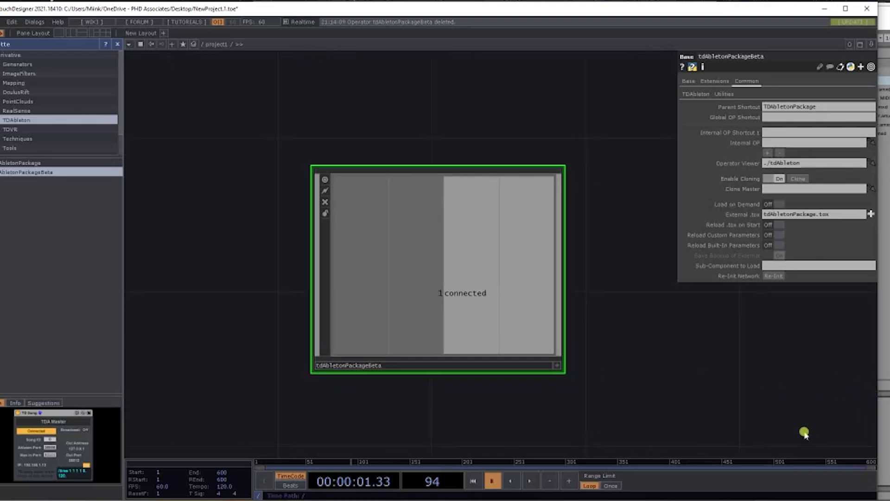
# Step: Re-enter tdAbletonPackageBeta and inspect abletonSong1's song info channels and the components around it
pyautogui.scroll(5, 453, 312)
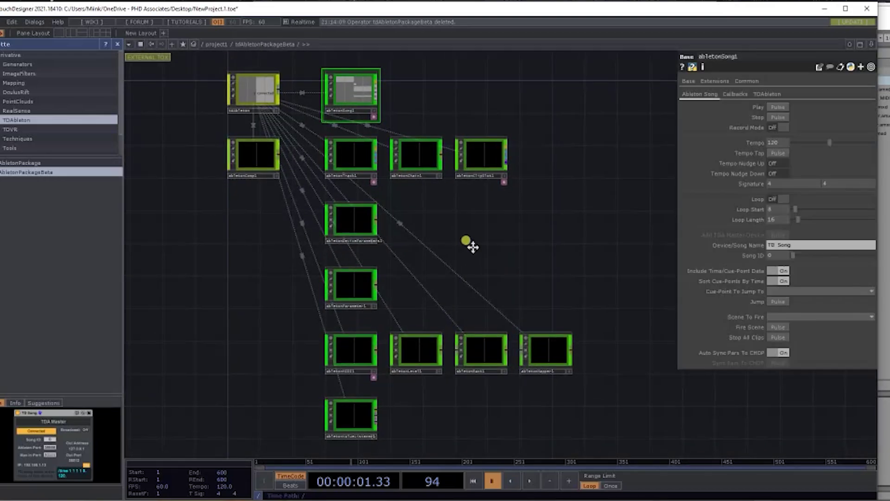
pyautogui.moveTo(466, 242); pyautogui.dragTo(510, 313)
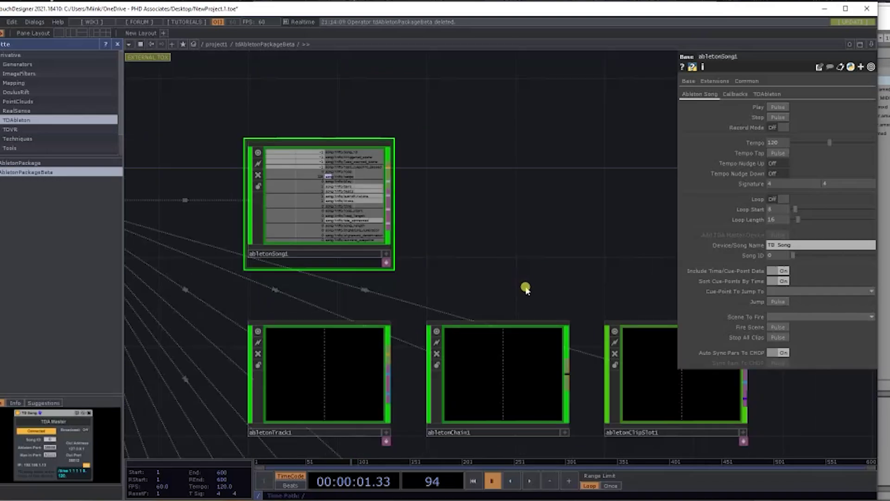
pyautogui.scroll(2, 526, 288)
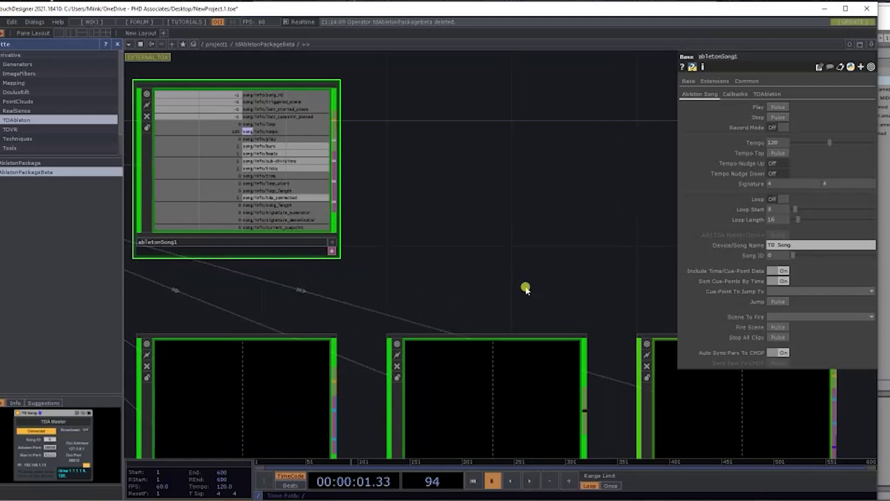
pyautogui.scroll(-4, 526, 290)
pyautogui.scroll(-4, 545, 282)
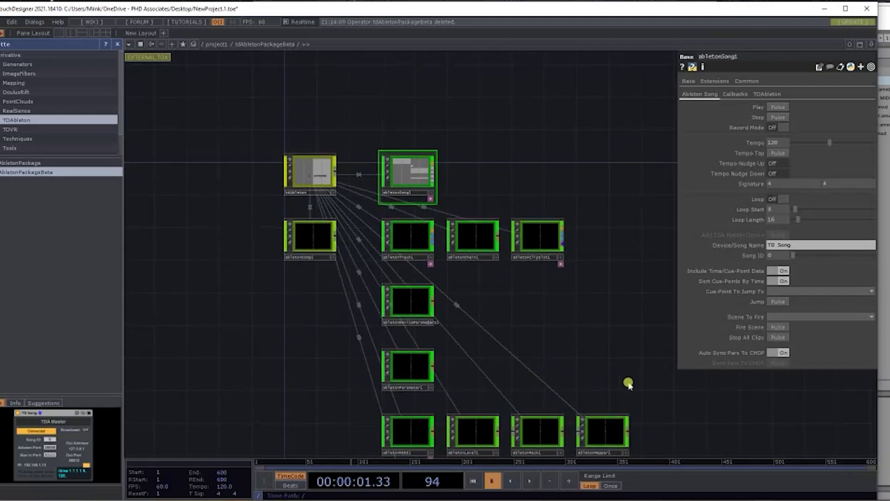
pyautogui.moveTo(627, 383); pyautogui.dragTo(609, 416)
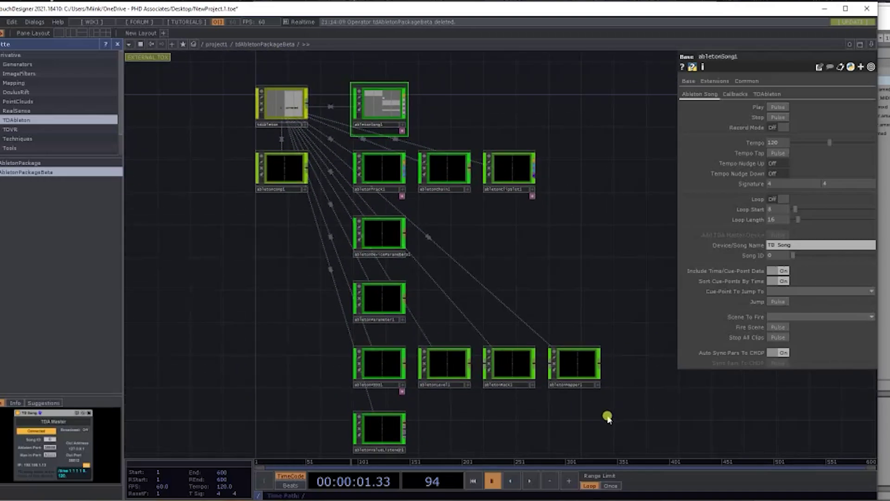